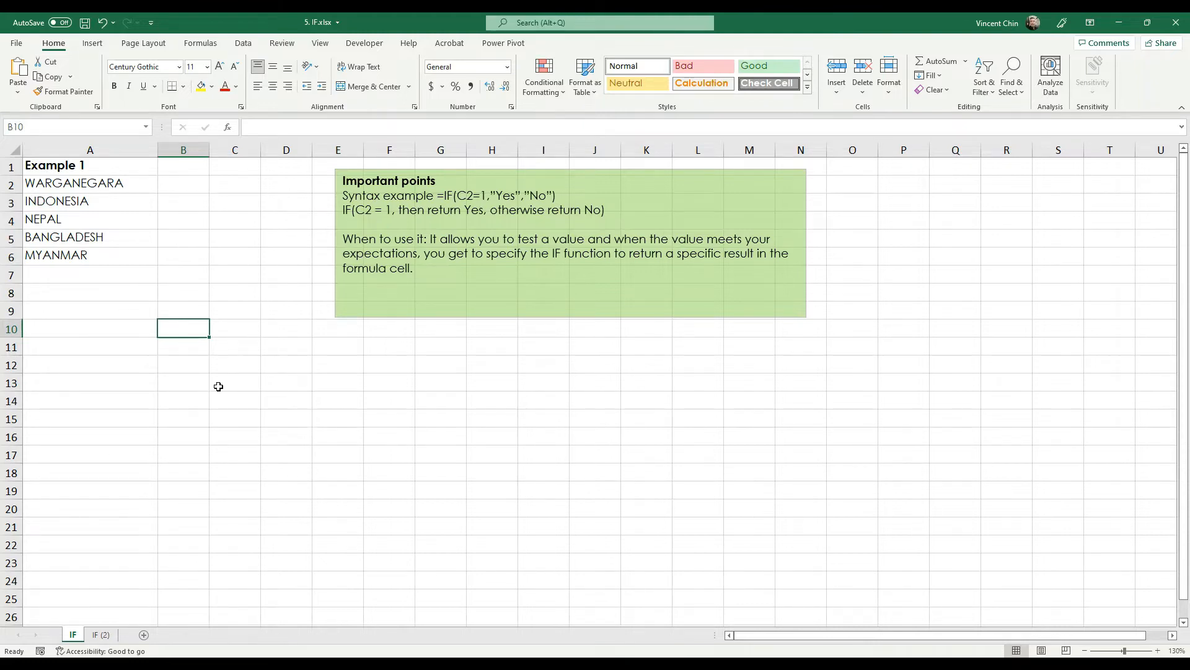
- Look over the country entries and select empty cell B3 beside INDONESIA
scroll(38, 211, "up", 3)
left_click(73, 224)
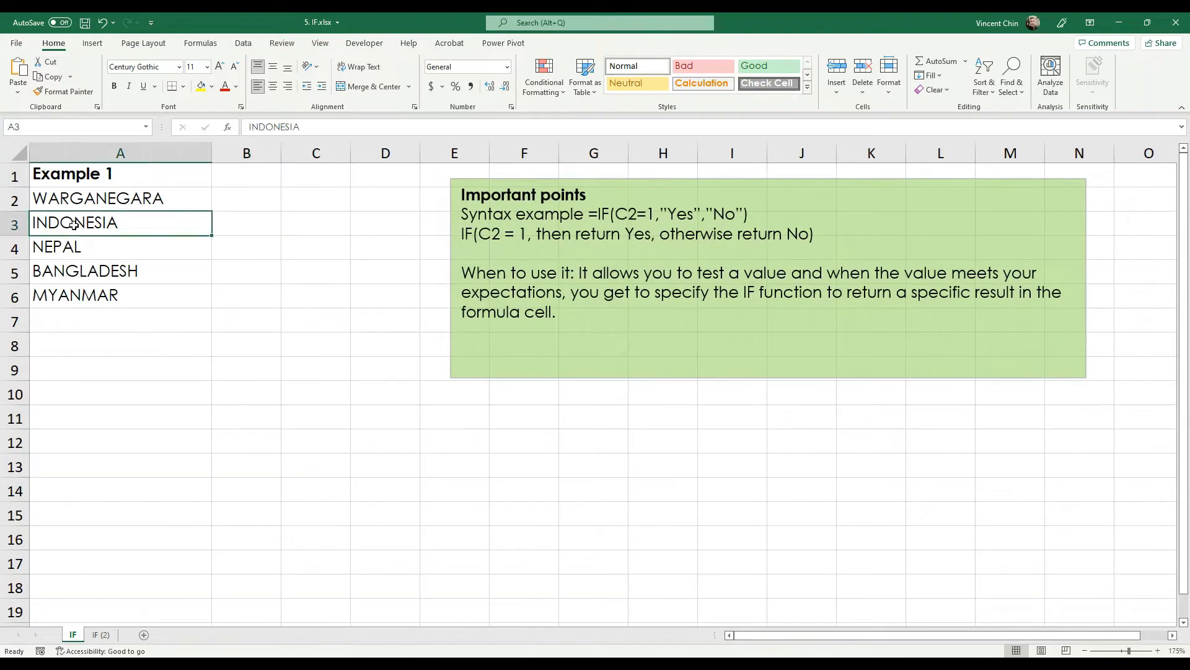
left_click(75, 247)
left_click(101, 296)
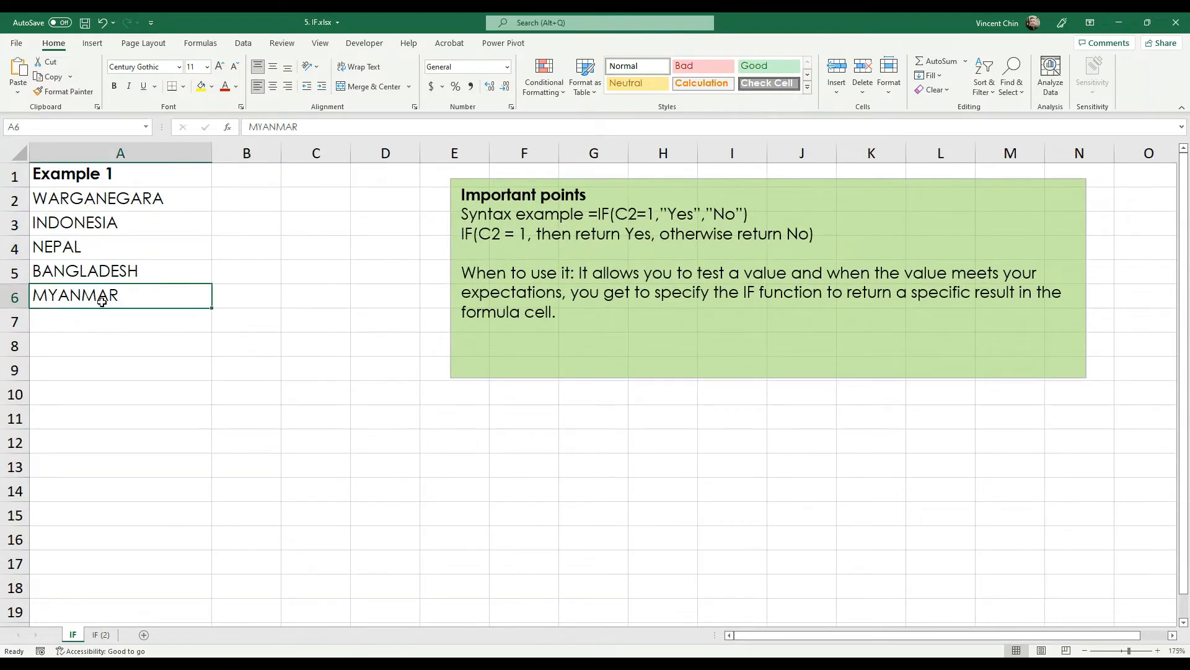
left_click(255, 225)
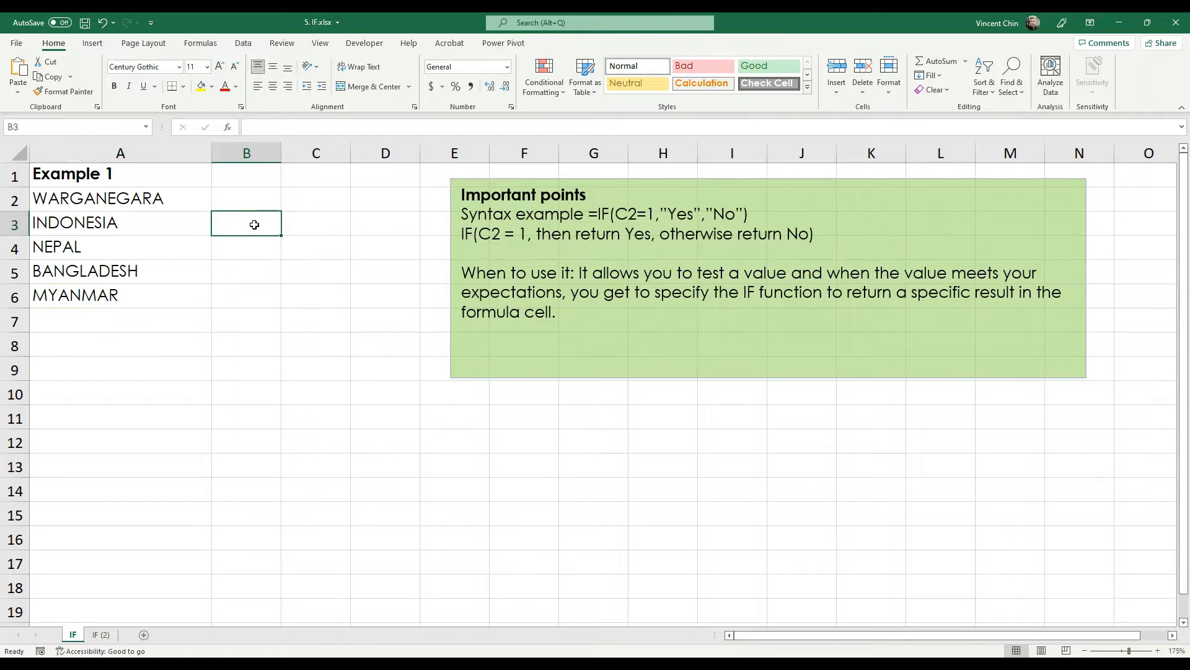
- Enter =IF( in B3 via autocomplete and mark its arguments tooltip in red ink
scroll(241, 314, "up", 2)
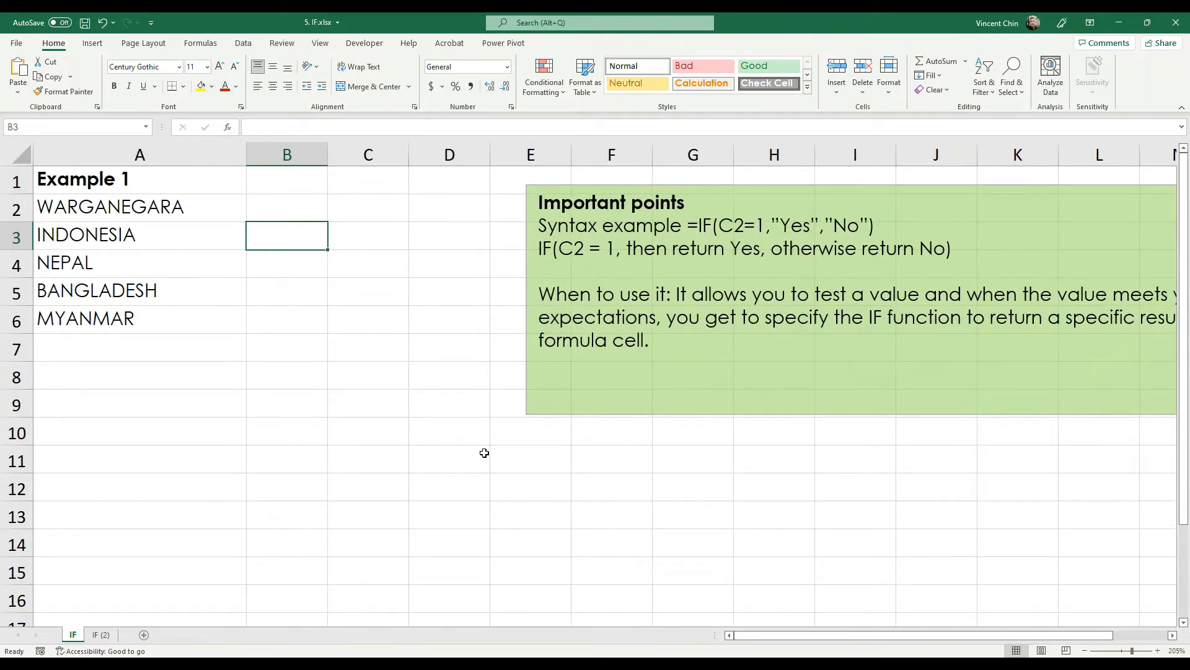
type("=")
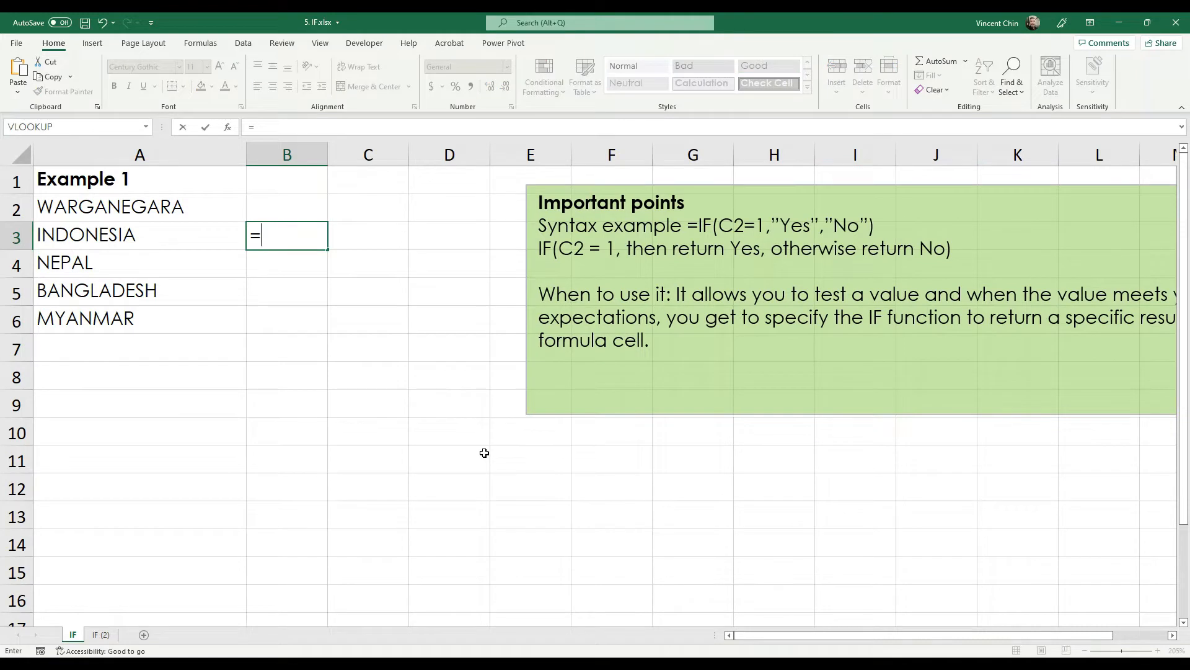
type("i")
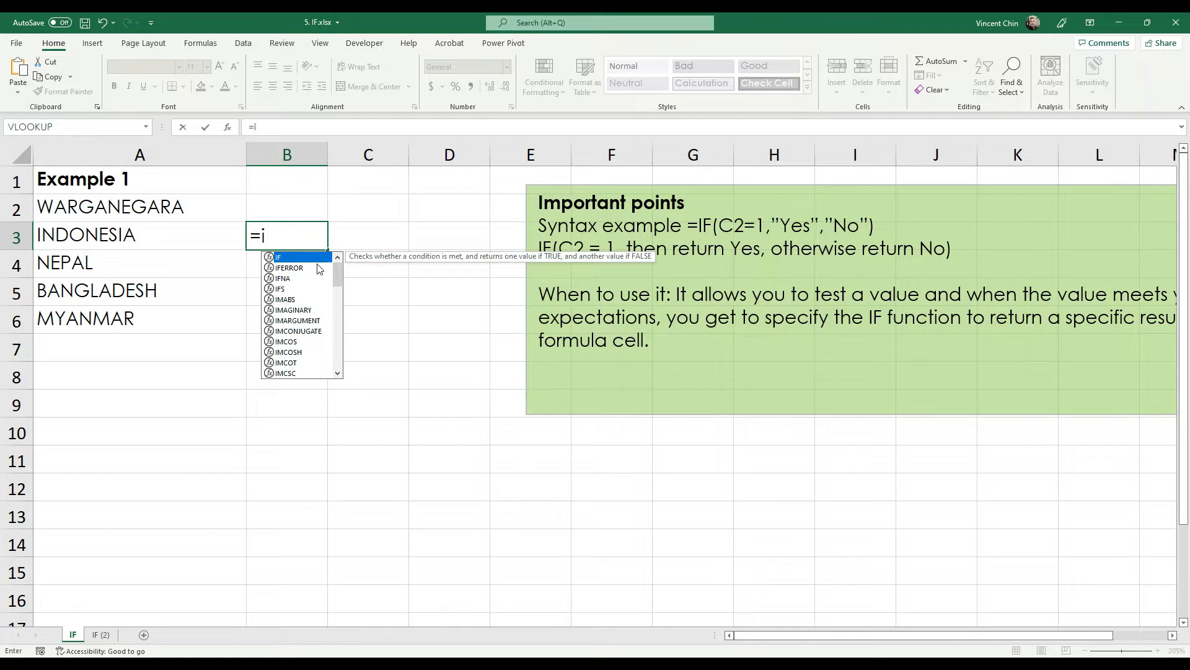
double_click(282, 258)
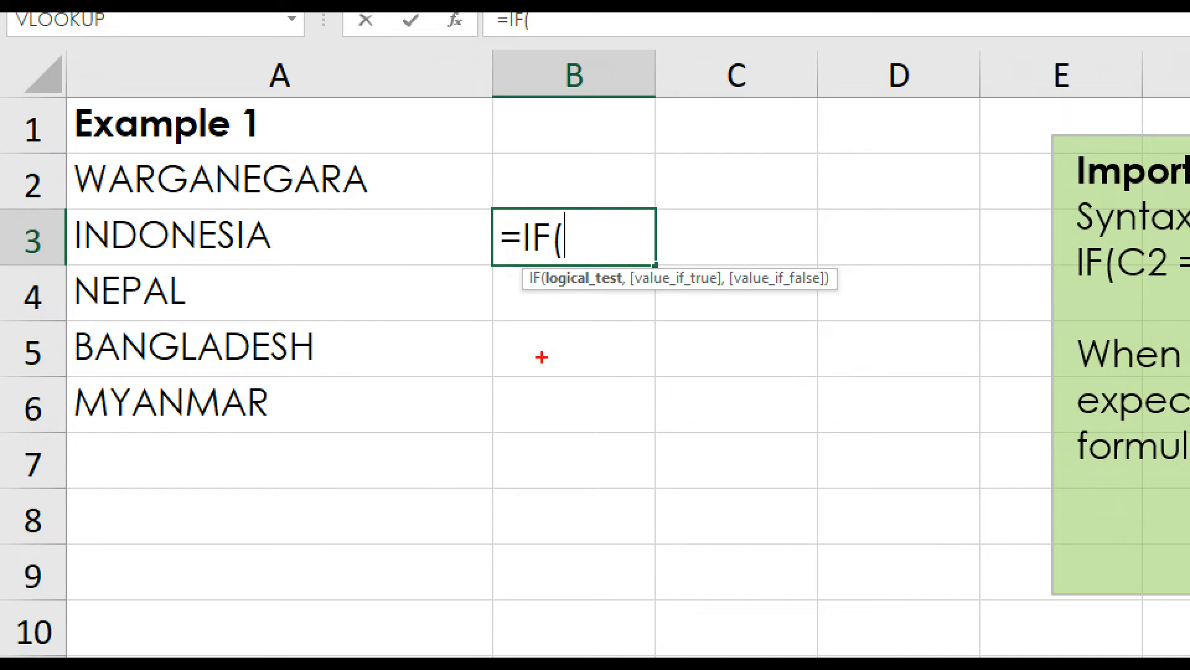
left_click_drag(541, 296, 824, 290)
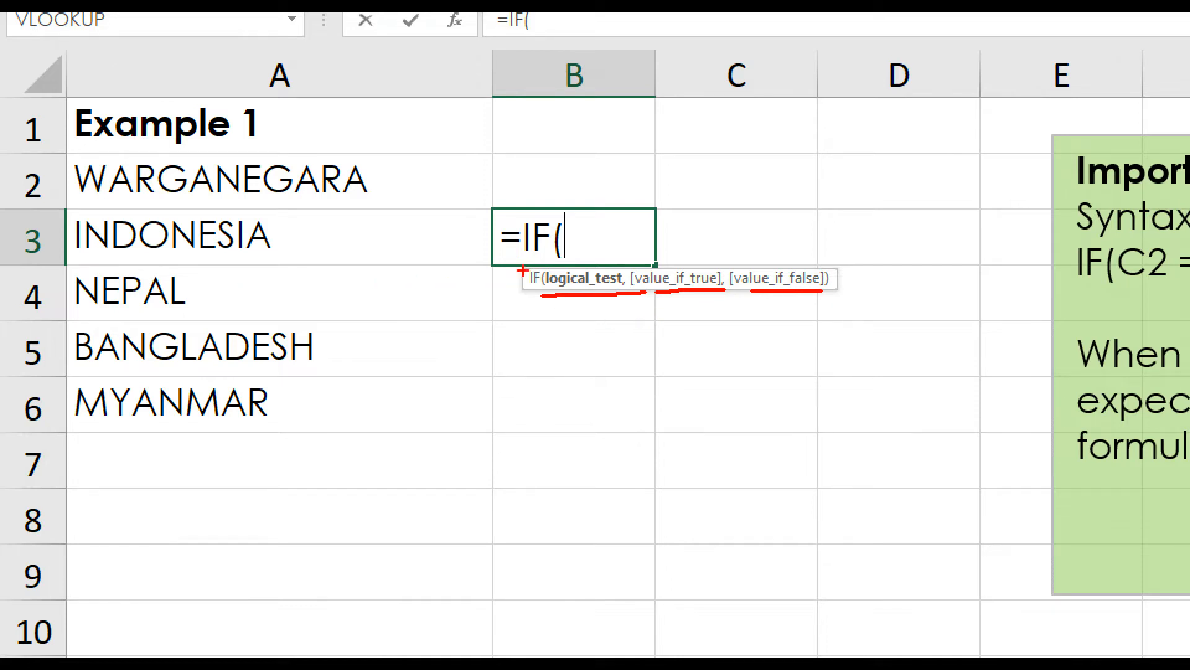
mouse_move(625, 270)
left_mouse_down()
mouse_move(558, 260)
mouse_move(552, 305)
mouse_move(634, 282)
mouse_move(604, 268)
mouse_move(642, 284)
left_mouse_up()
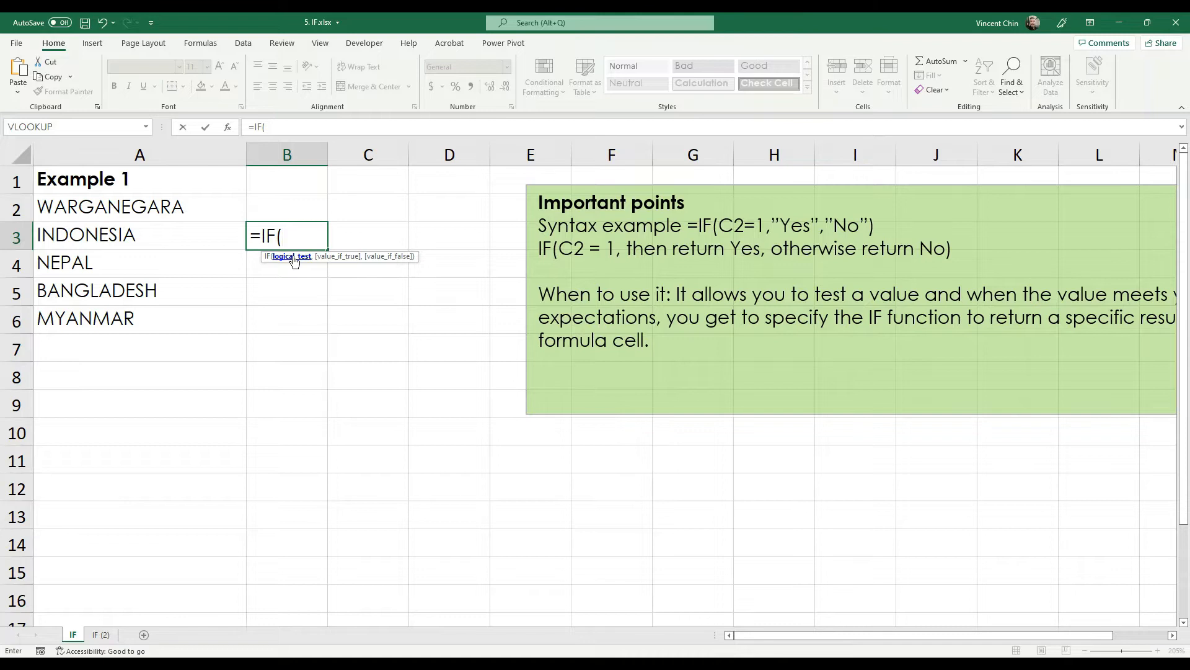
- Add the test A3="indonesia", to B3's IF and underline value_if_true in red
left_click(87, 235)
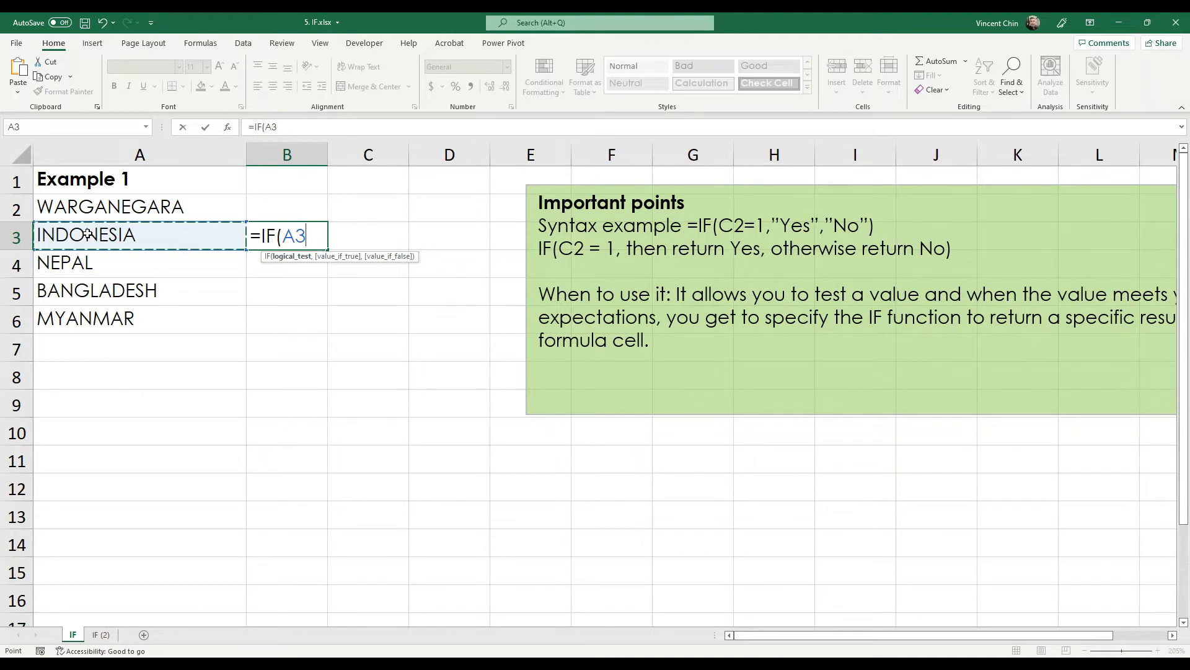
type("=\"indonesia")
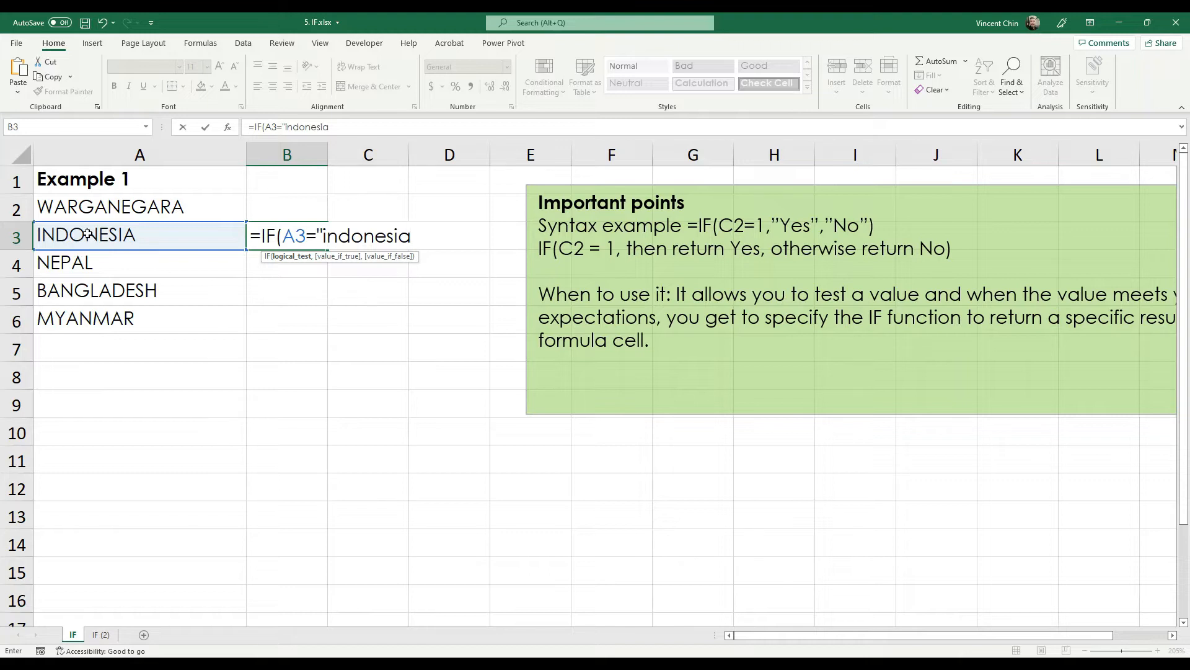
type("\"")
type(",")
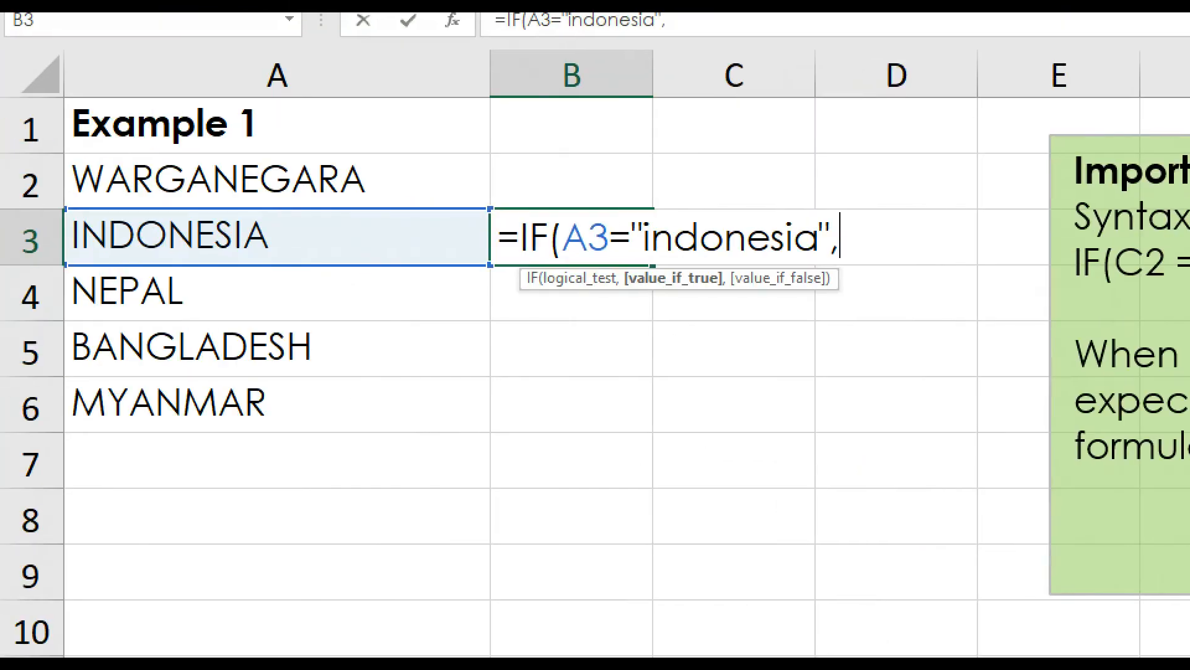
left_click_drag(623, 284, 712, 287)
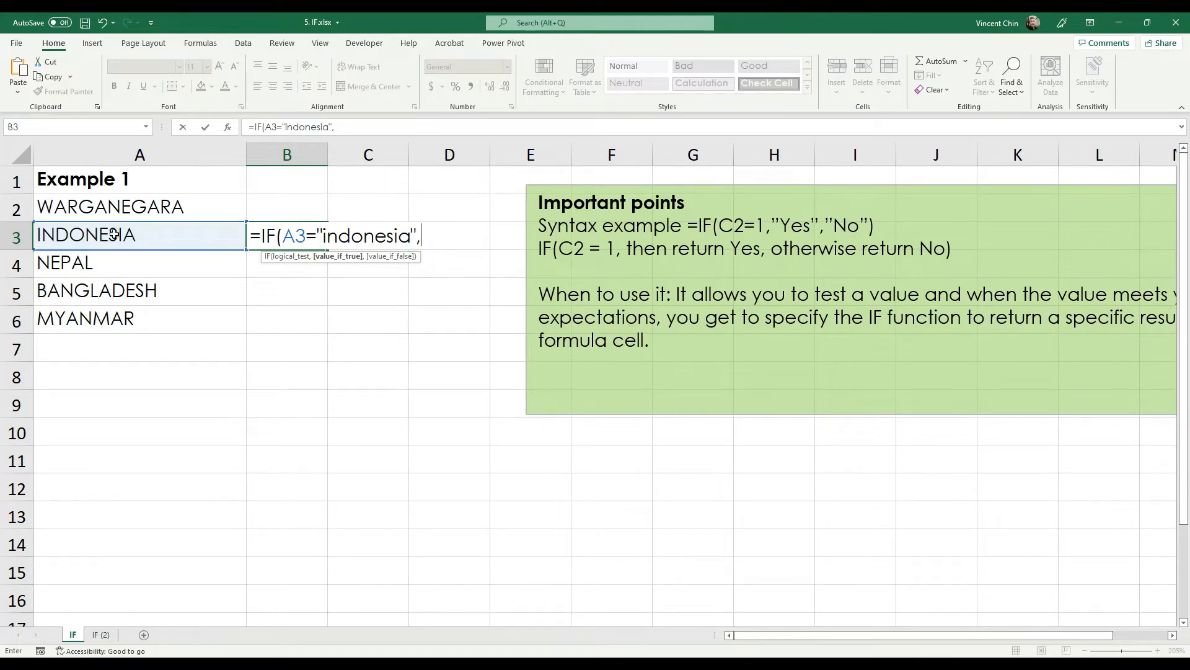
- Type "this is Indonesia","this is NOT Indonesia" as B3's true and false results
type("\"this is Indo")
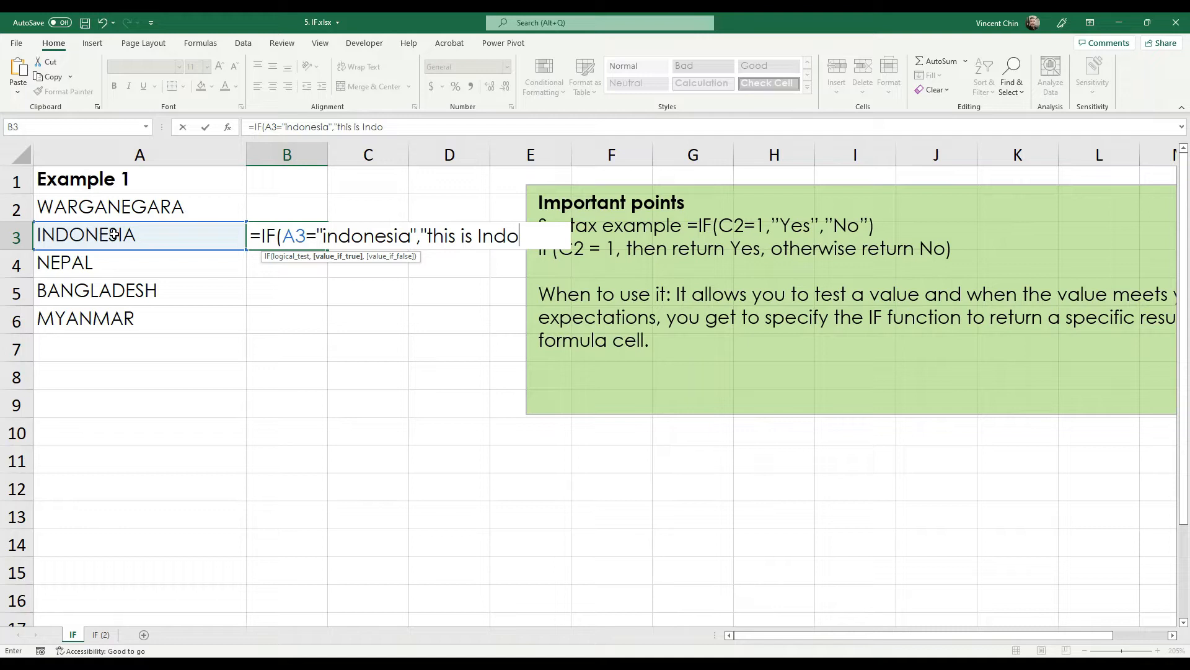
type("nesia\"")
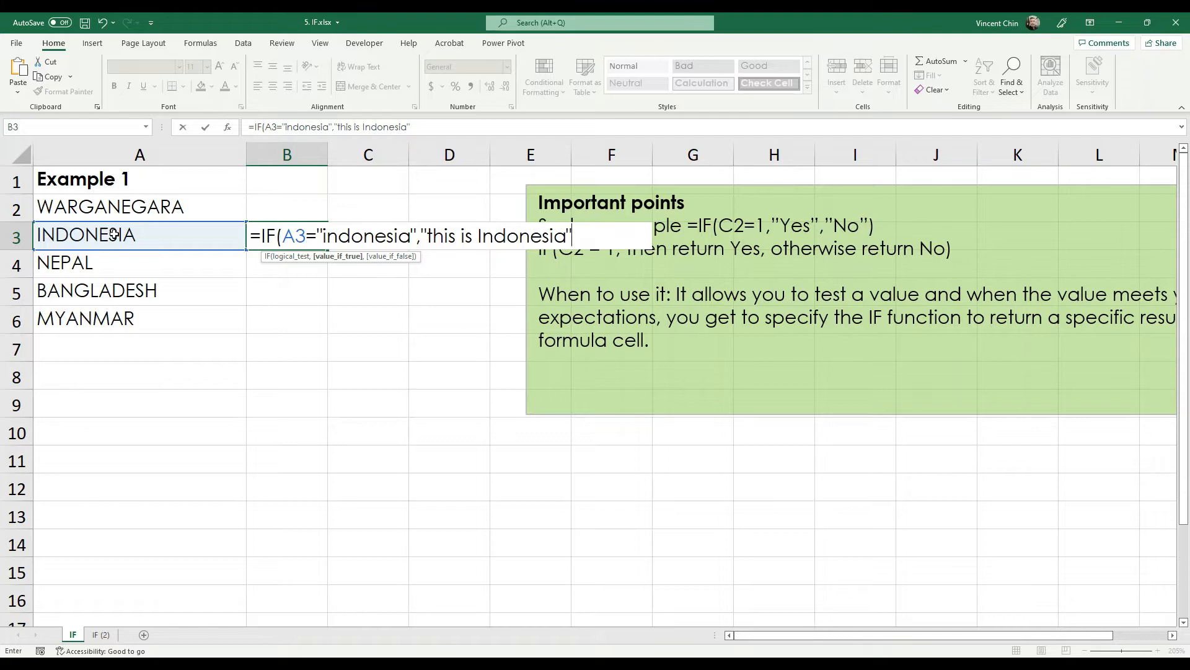
type(",\"this is ")
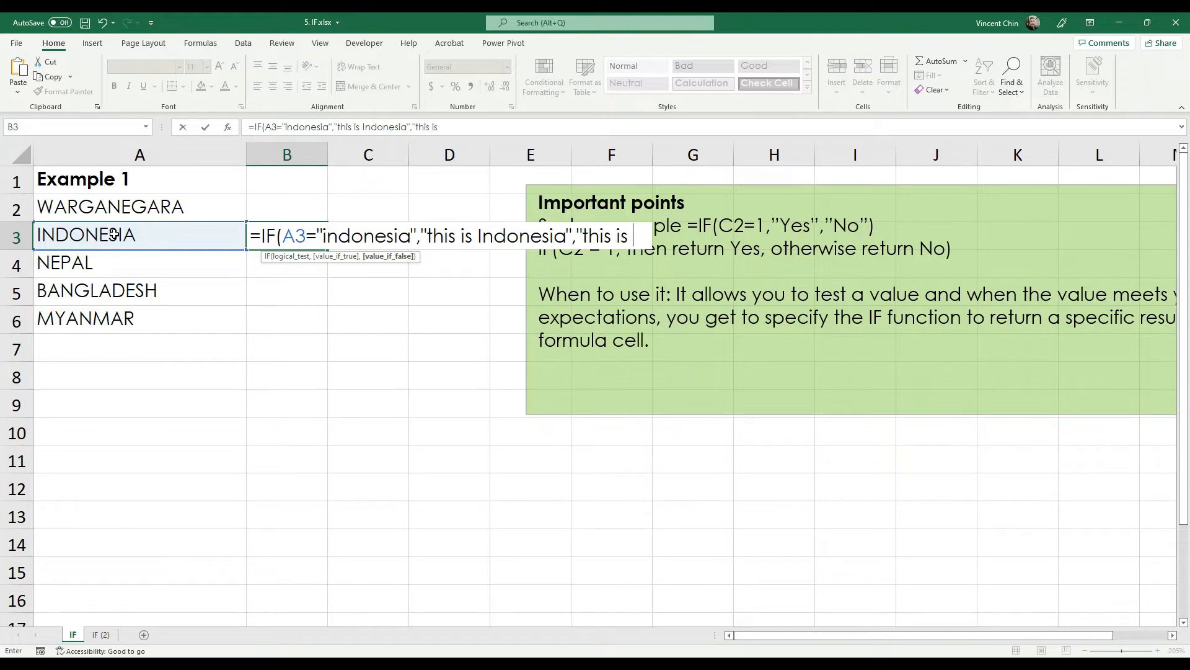
type("NOT")
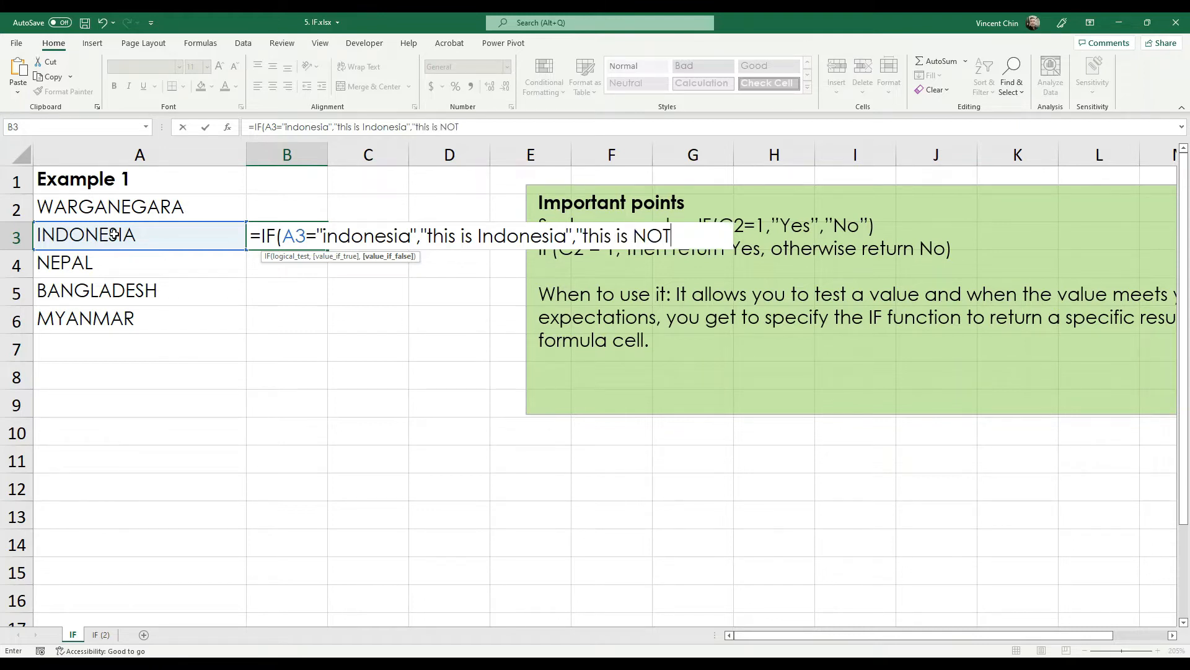
type(" Indone")
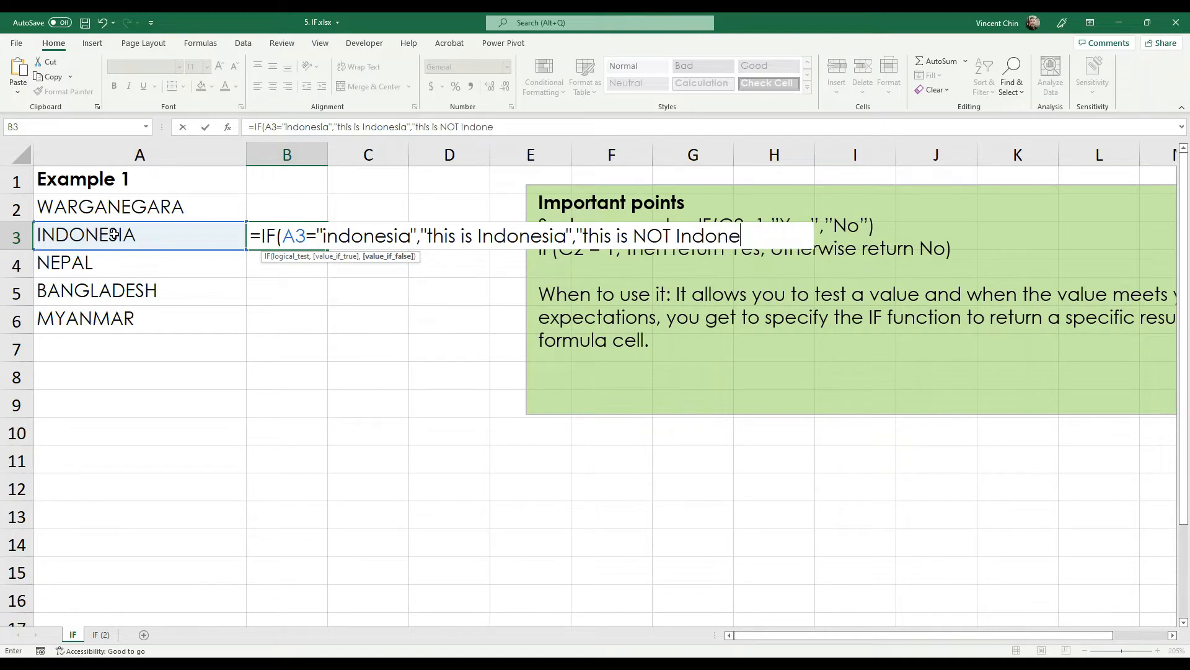
type("sia\"")
- Commit B3's IF formula, then reopen it with F2 to review the full formula text
key("Return")
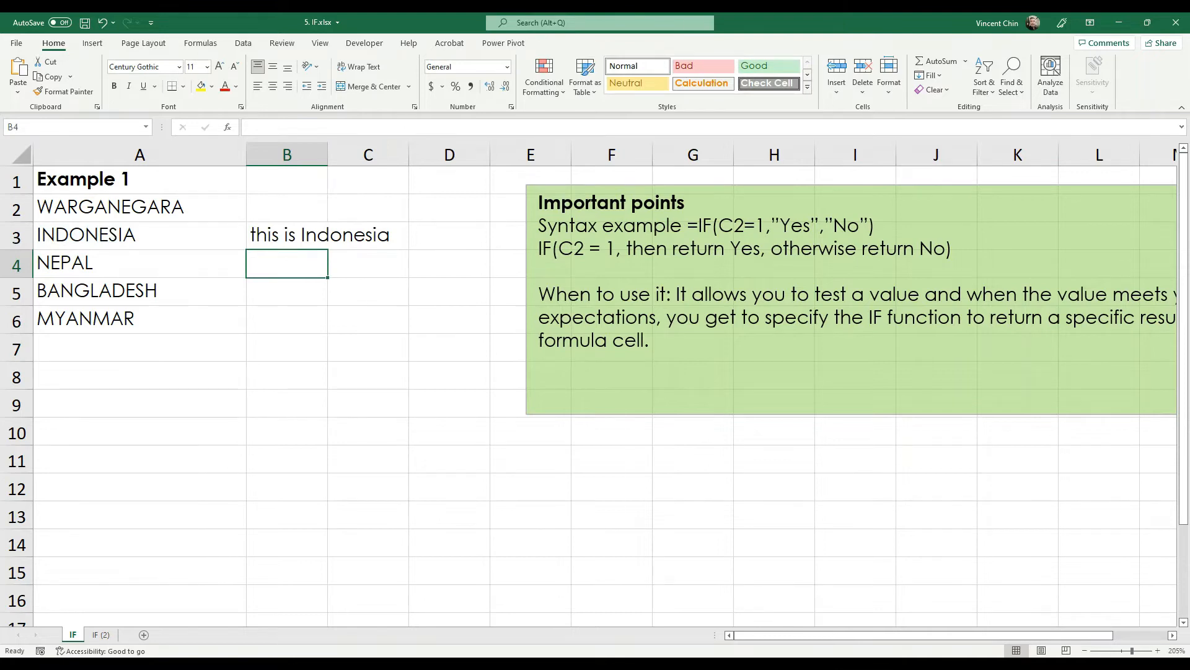
left_click(308, 234)
key("F2")
left_click_drag(328, 111, 163, 107)
key("alt+Tab")
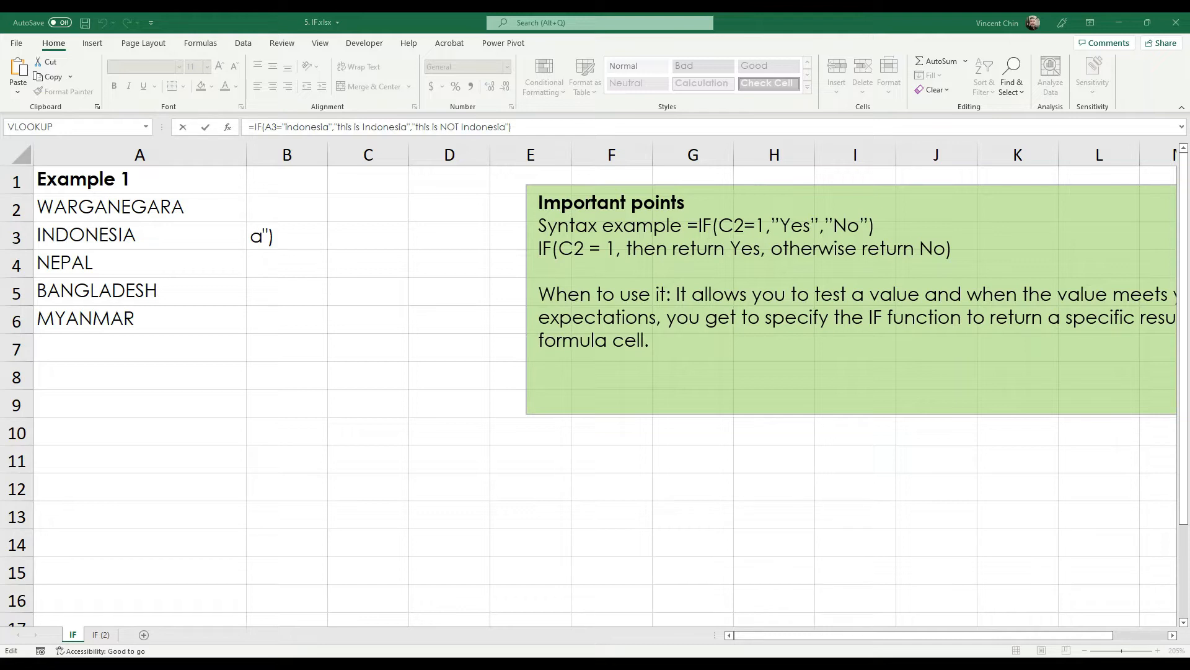
key("alt+Tab")
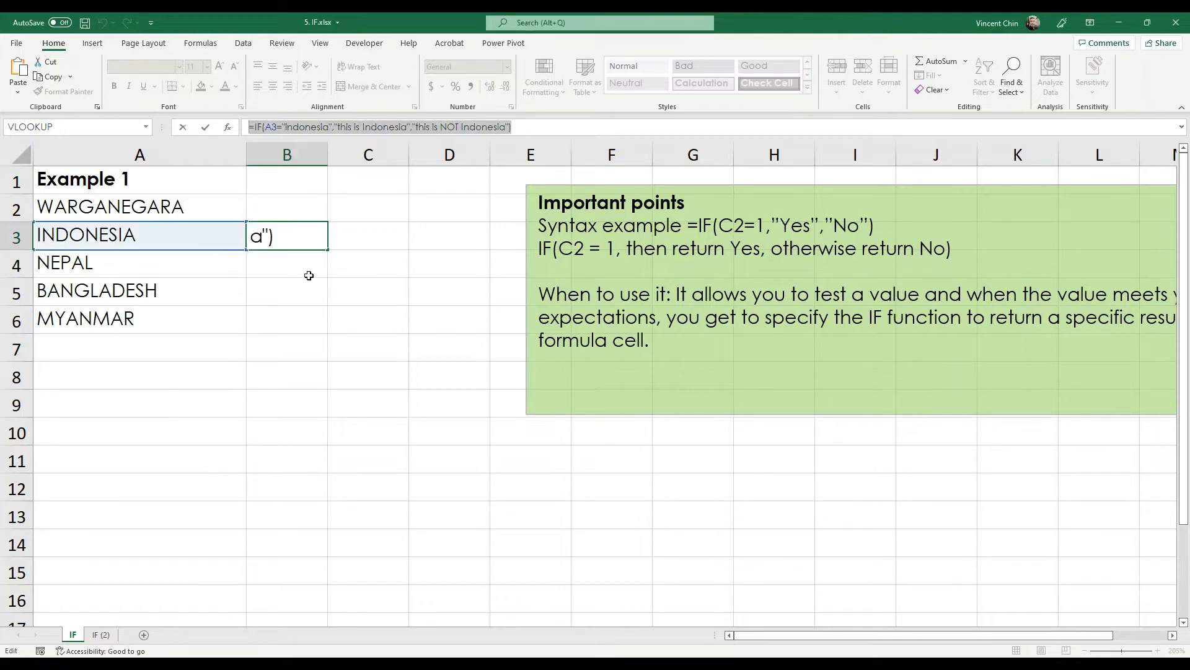
key("Escape")
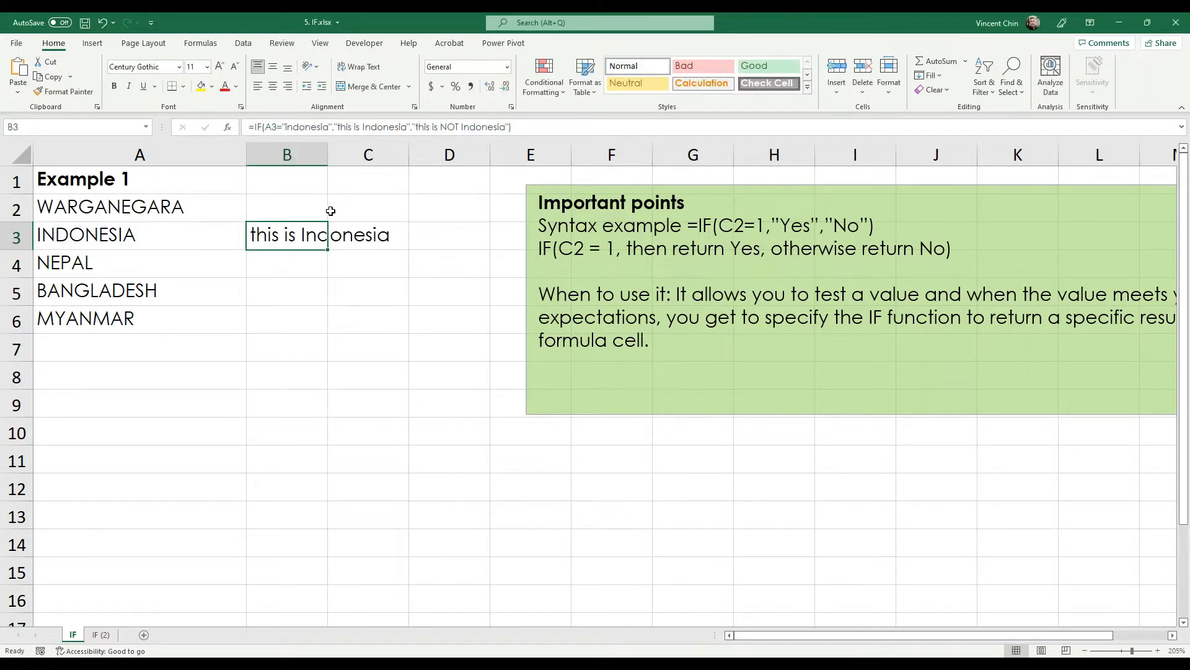
- Re-edit B3 in the cell, highlight the "indonesia" criterion and recommit it unchanged
double_click(324, 235)
left_click_drag(325, 237, 411, 237)
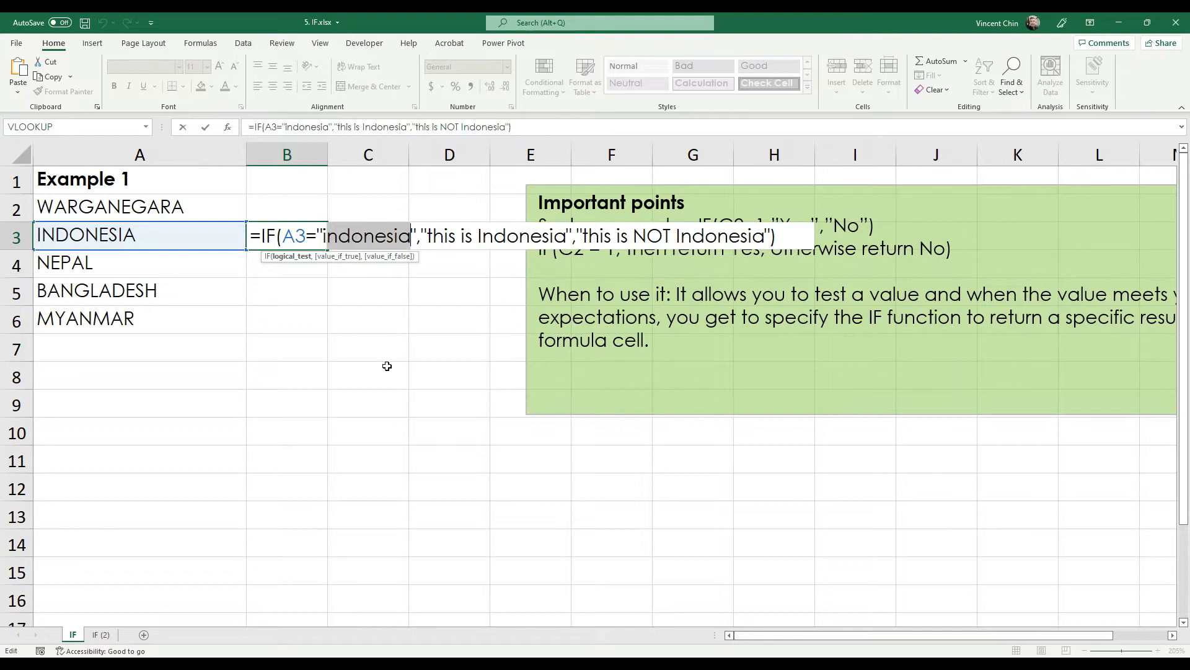
key("ctrl+Return")
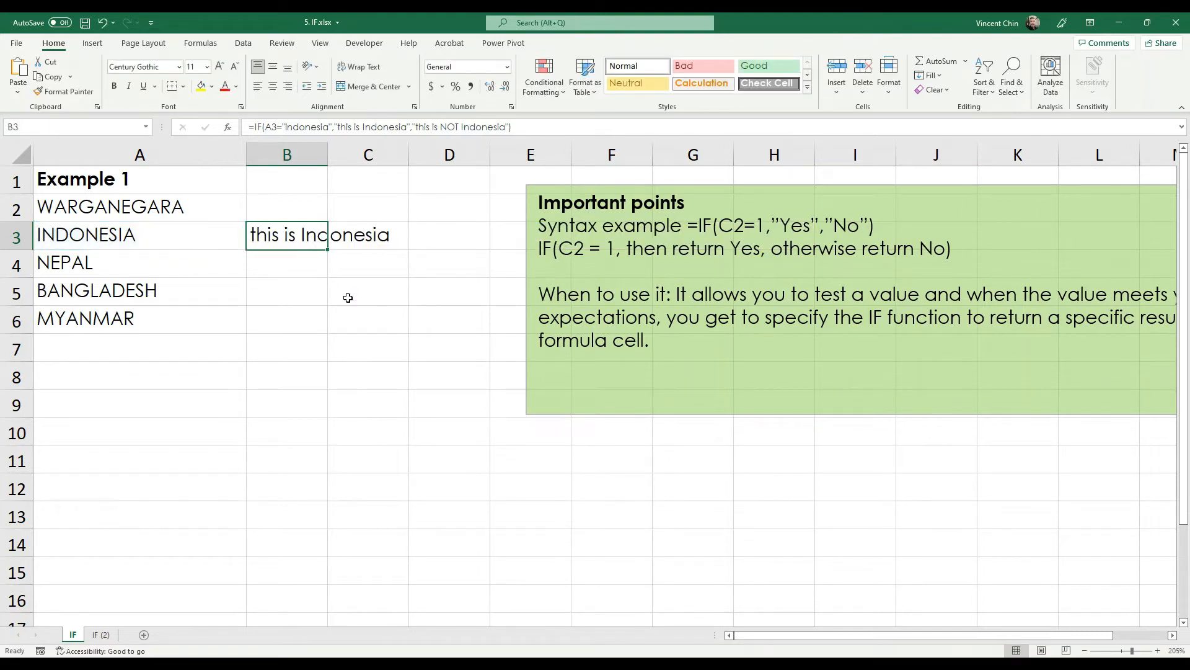
scroll(345, 298, "up", 7, "ctrl")
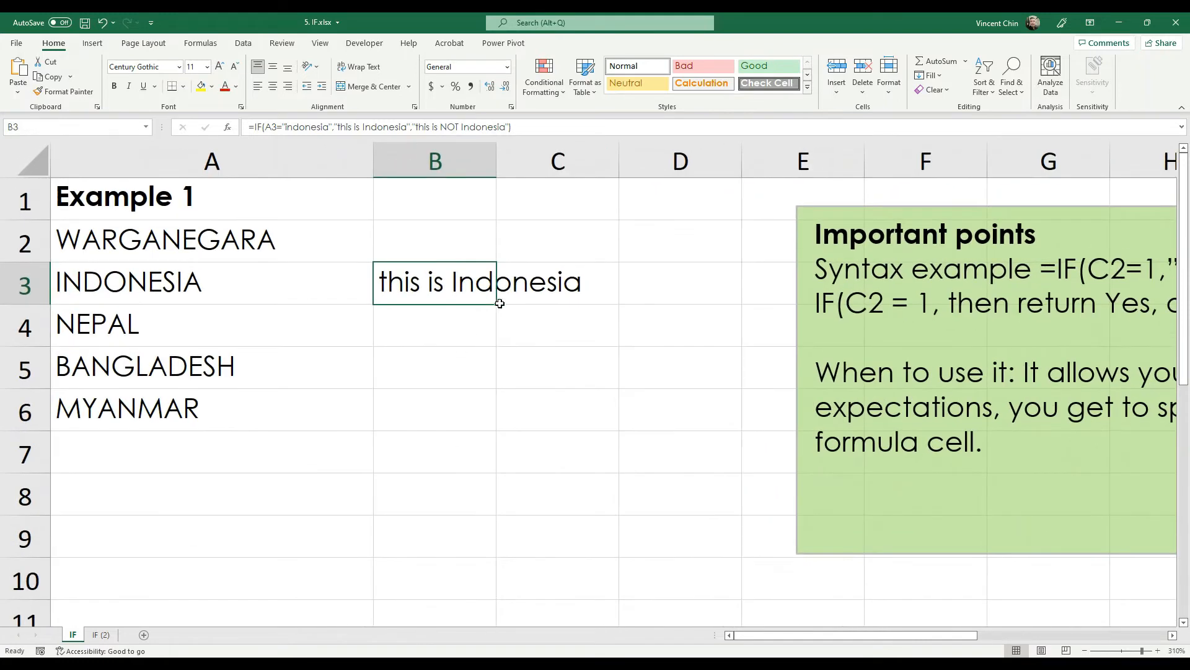
- Copy B3's IF formula down to B4:B6 and check the results beside NEPAL, BANGLADESH and MYANMAR
double_click(498, 304)
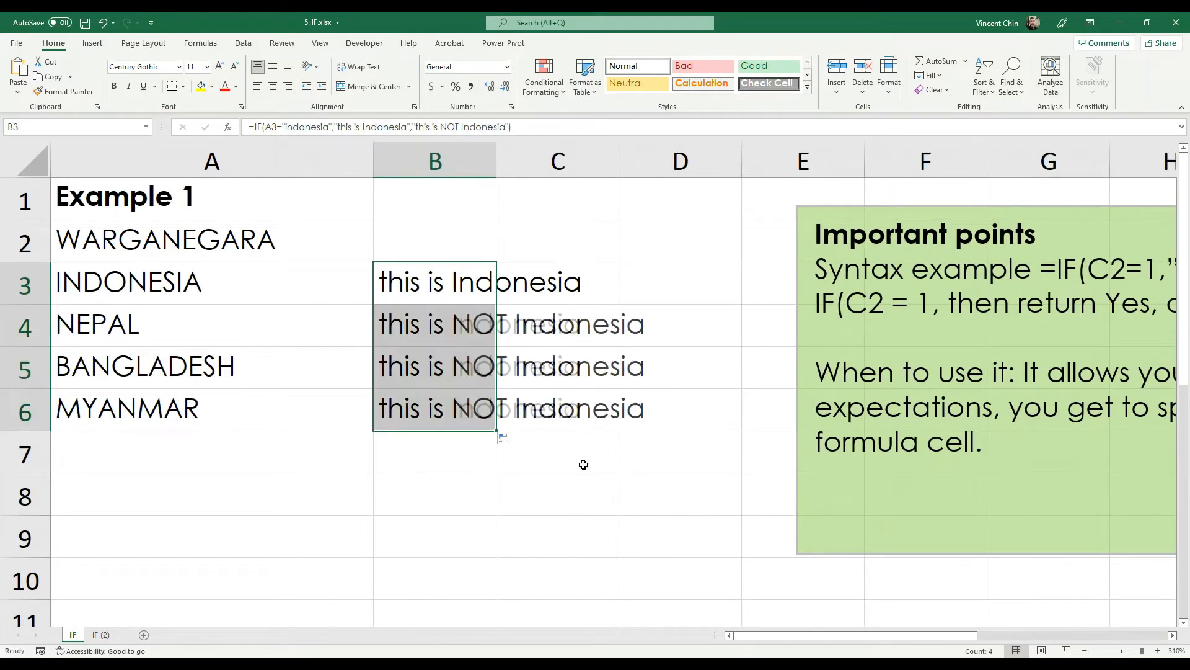
left_click_drag(189, 340, 171, 423)
left_click(449, 324)
left_click(443, 364)
left_click(445, 404)
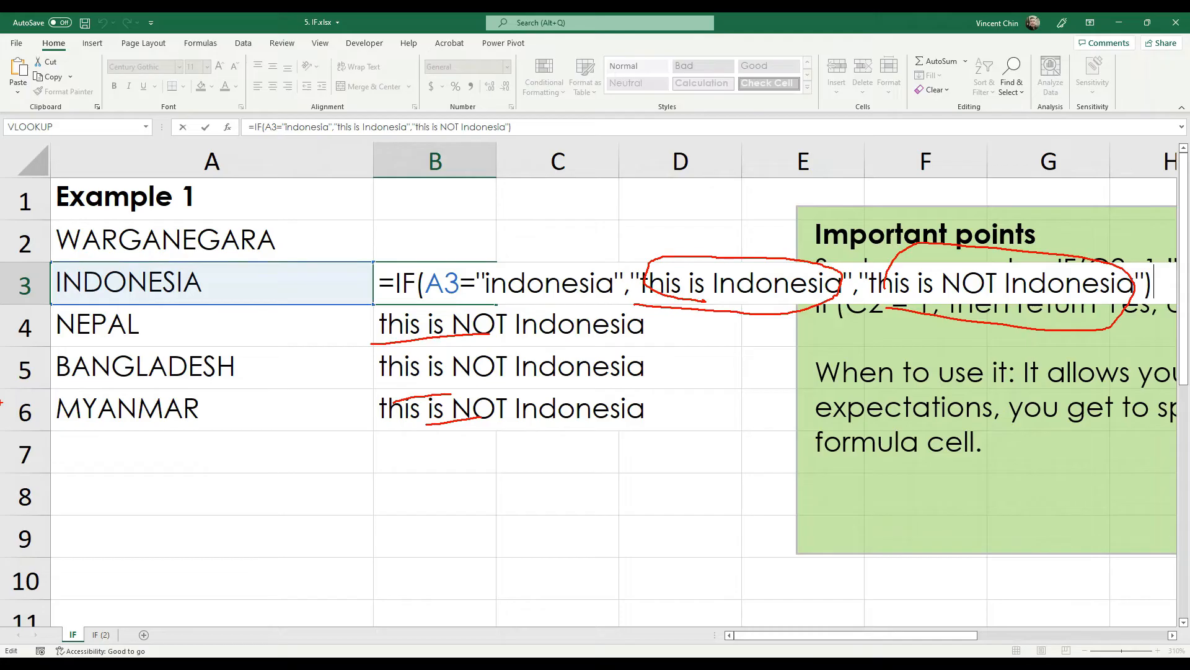
key("Escape")
- Add a trailing space after INDONESIA in A3 and highlight that space
left_click(251, 276)
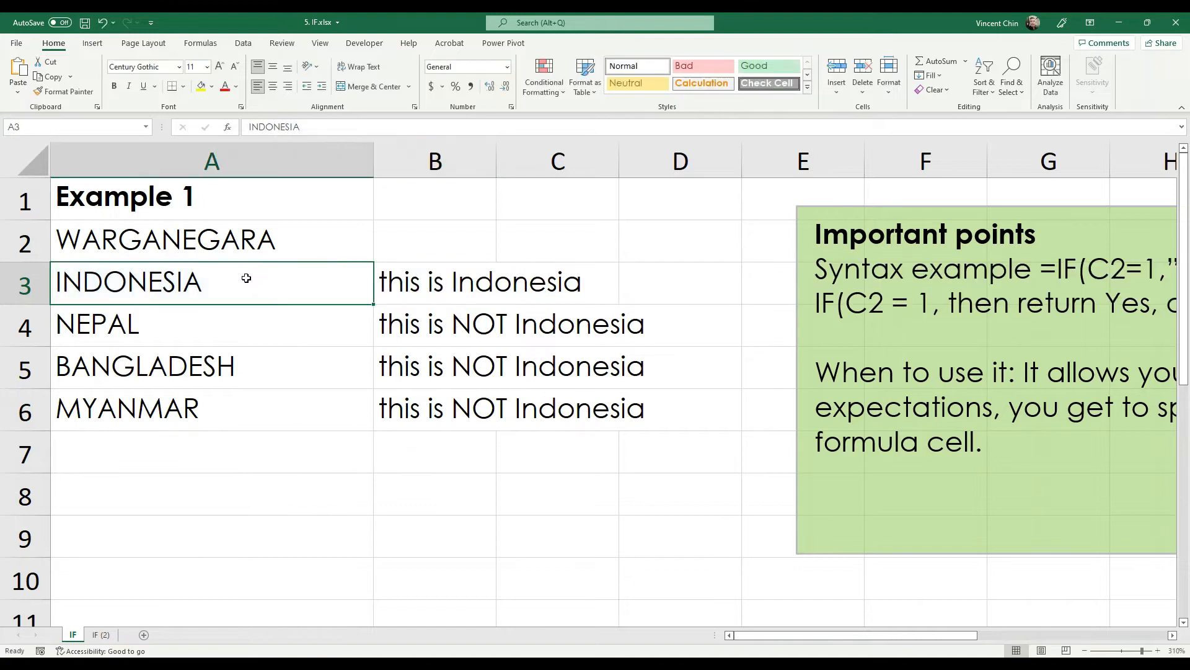
double_click(308, 290)
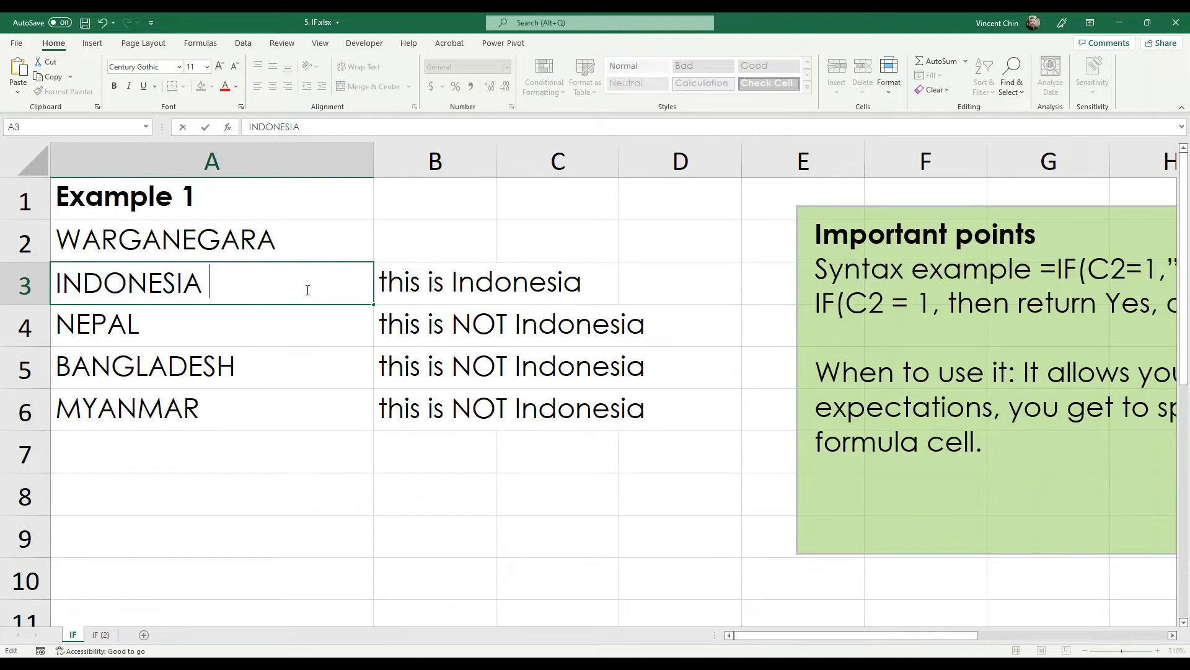
key("Return")
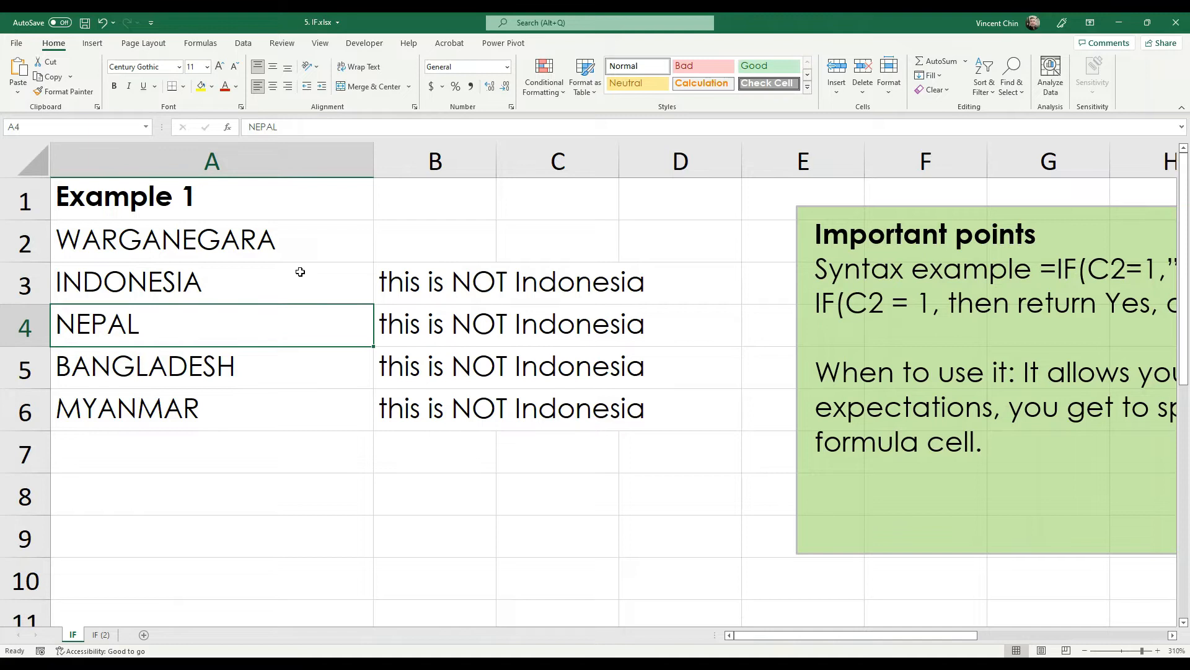
left_click(300, 271)
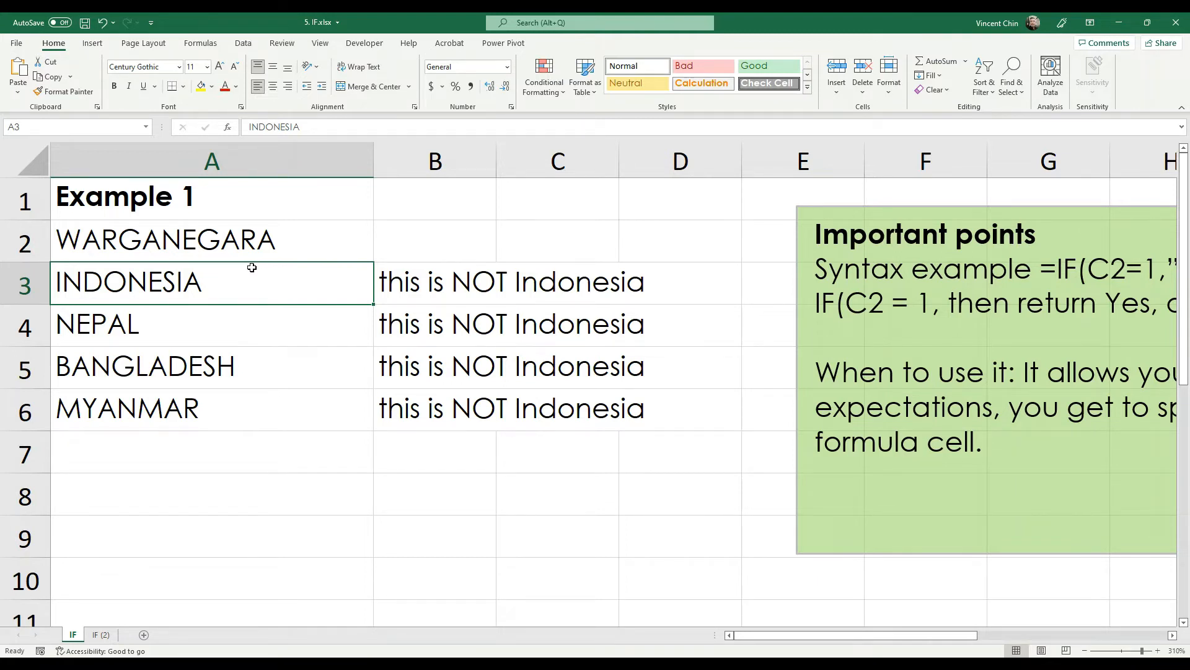
double_click(211, 291)
left_click_drag(204, 285, 236, 295)
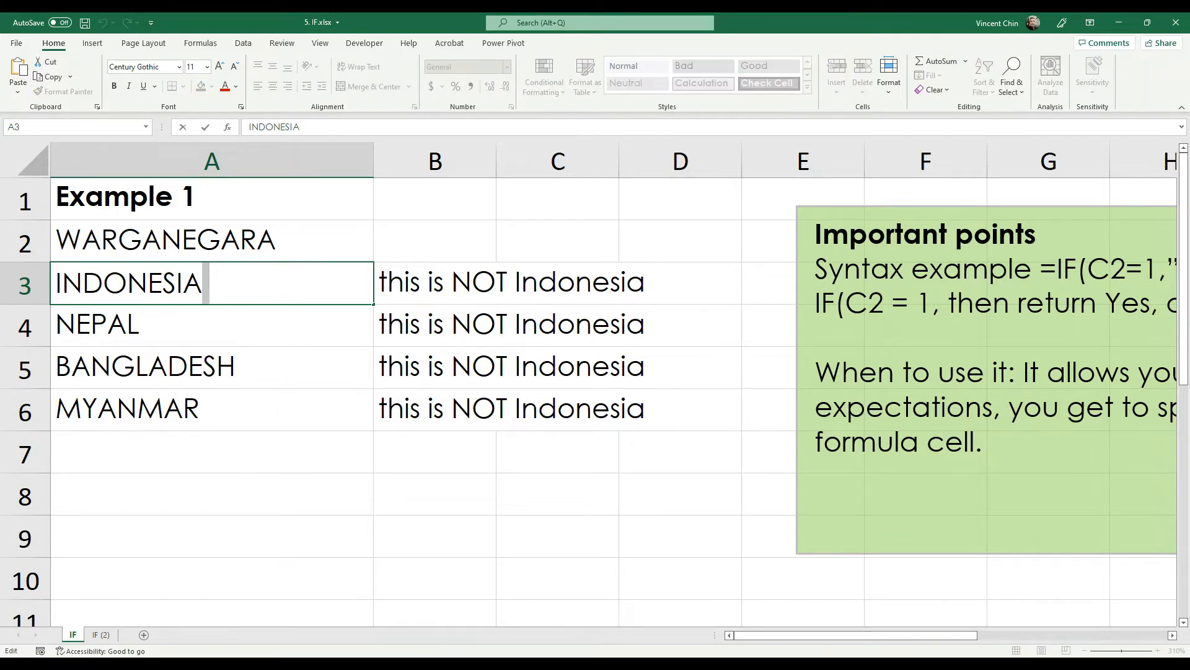
key("alt+Tab")
- Type 'trailing space' and 'leading space' on separate new lines at the bottom of notes.txt
left_click(536, 456)
type("tr")
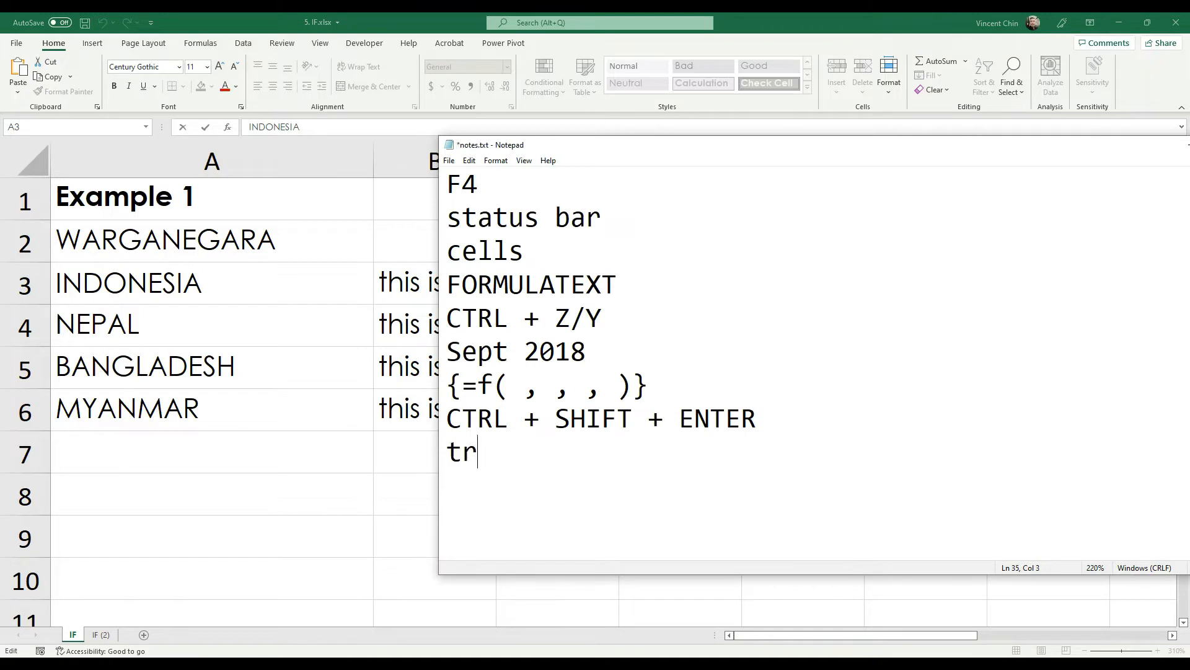
type("ailing sp")
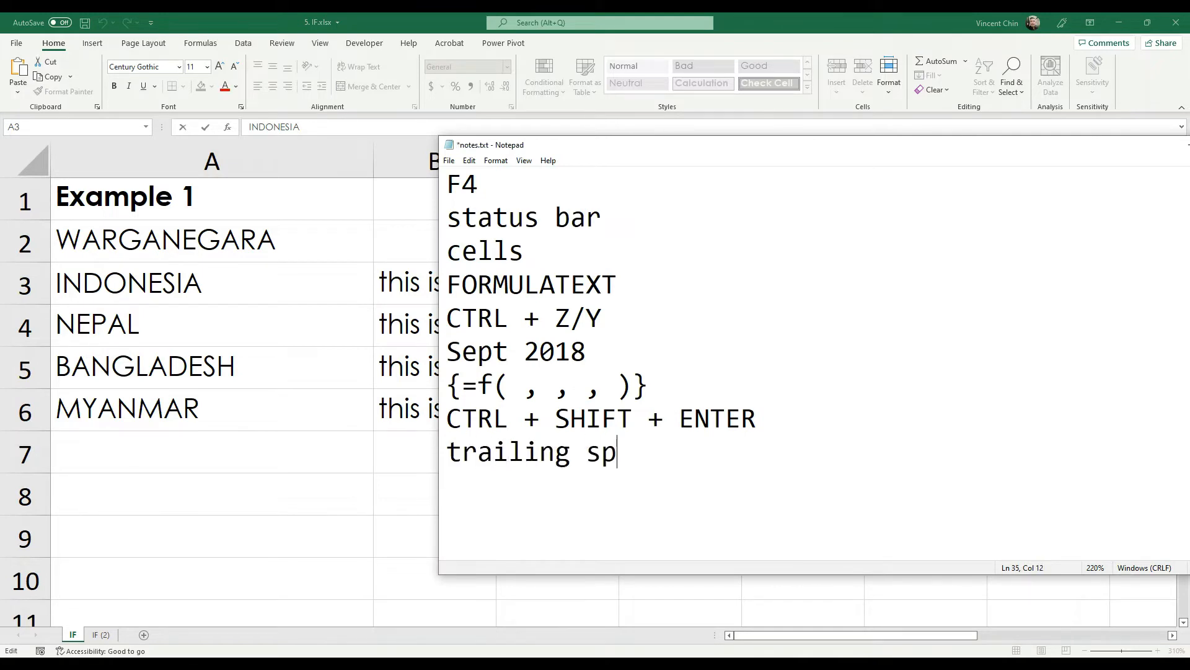
type("ace")
key("Return")
type("leadi")
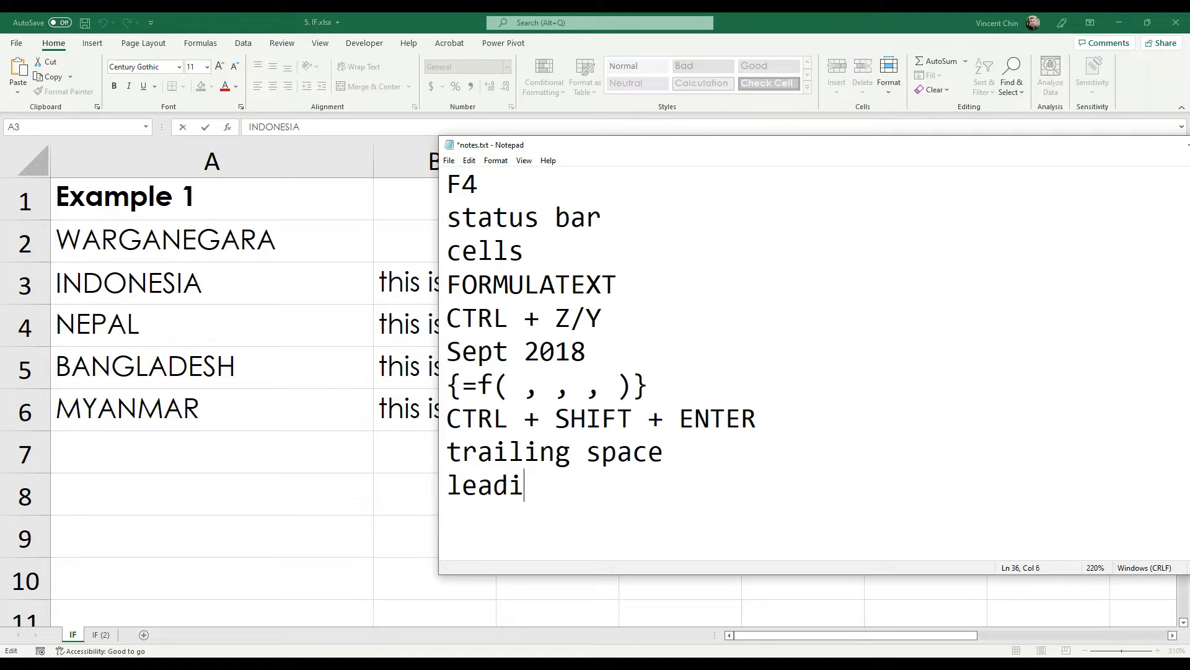
type("ng space")
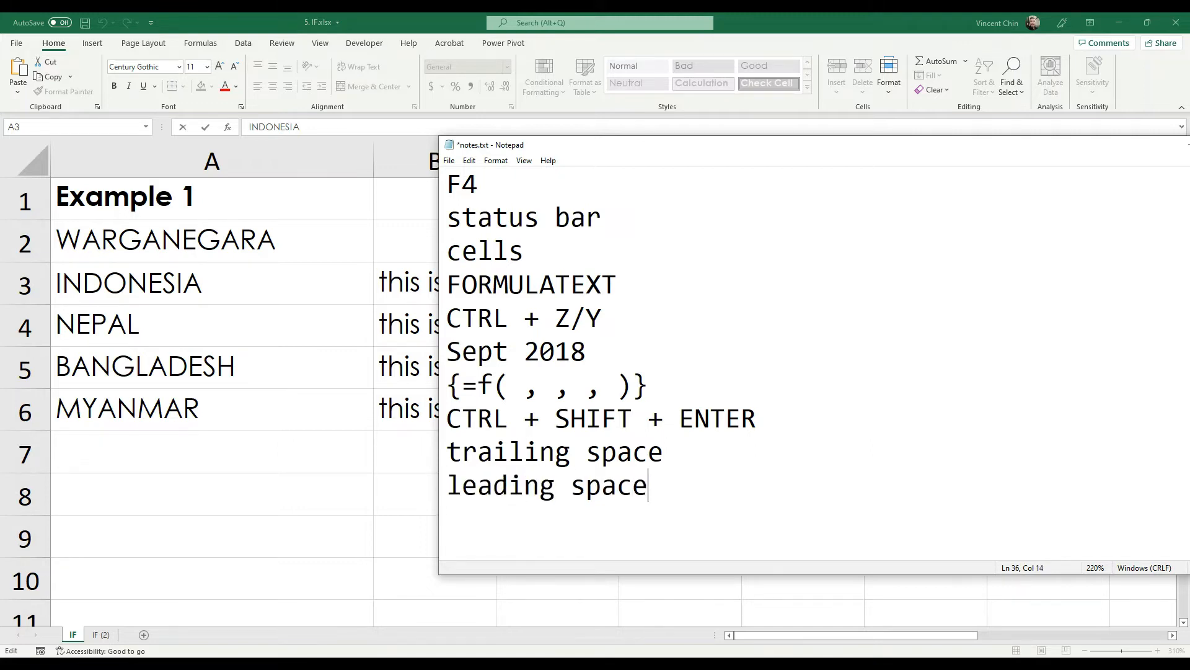
key("Return")
key("Return")
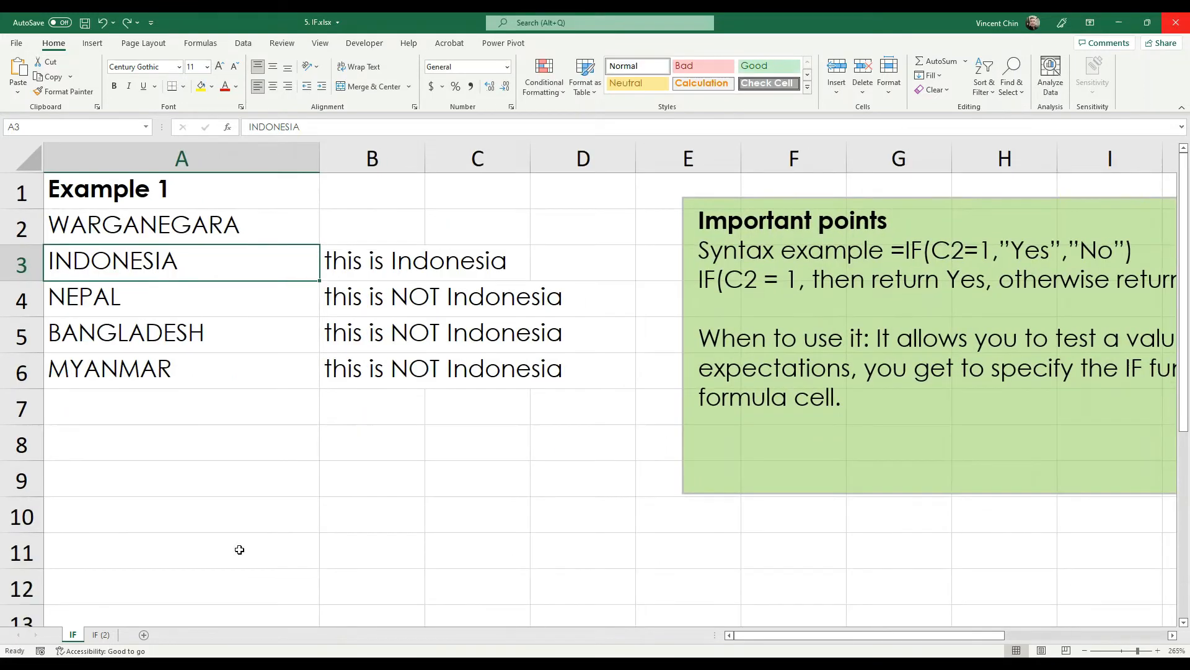
- Open the IF (2) sheet and review revenues A6:A16, the 300 threshold and the 5%/0% rates
left_click(101, 634)
scroll(365, 319, "up", 2)
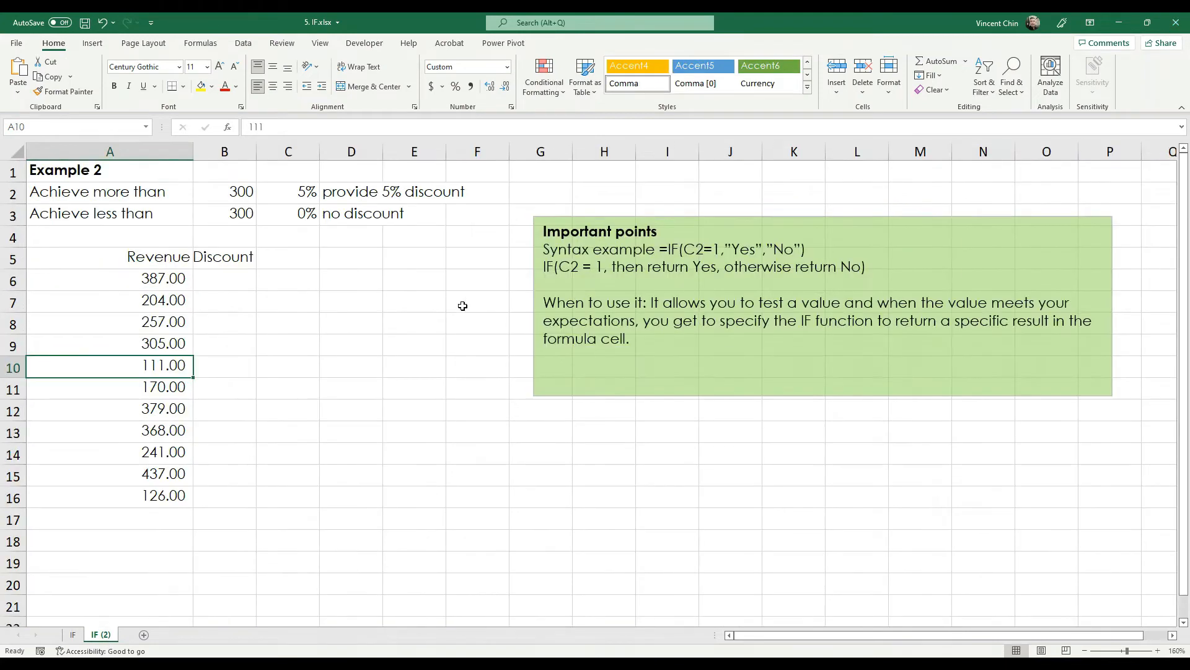
left_click(161, 271)
left_click_drag(161, 271, 165, 490)
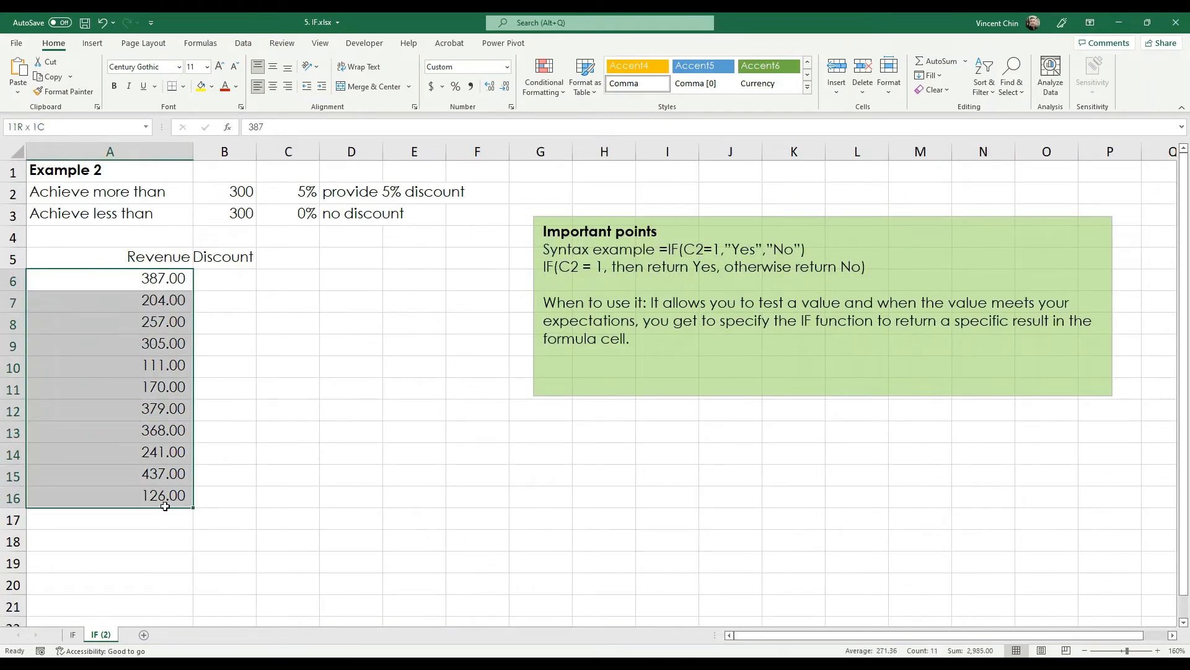
left_click(128, 194)
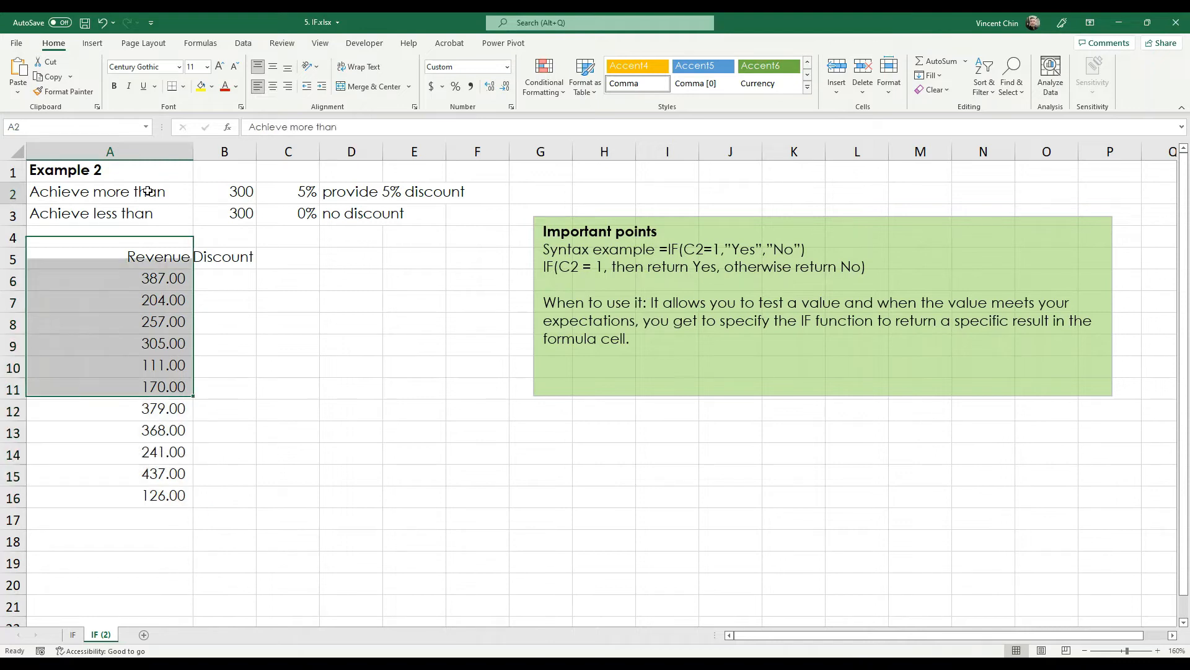
left_click(208, 193)
left_click(225, 272)
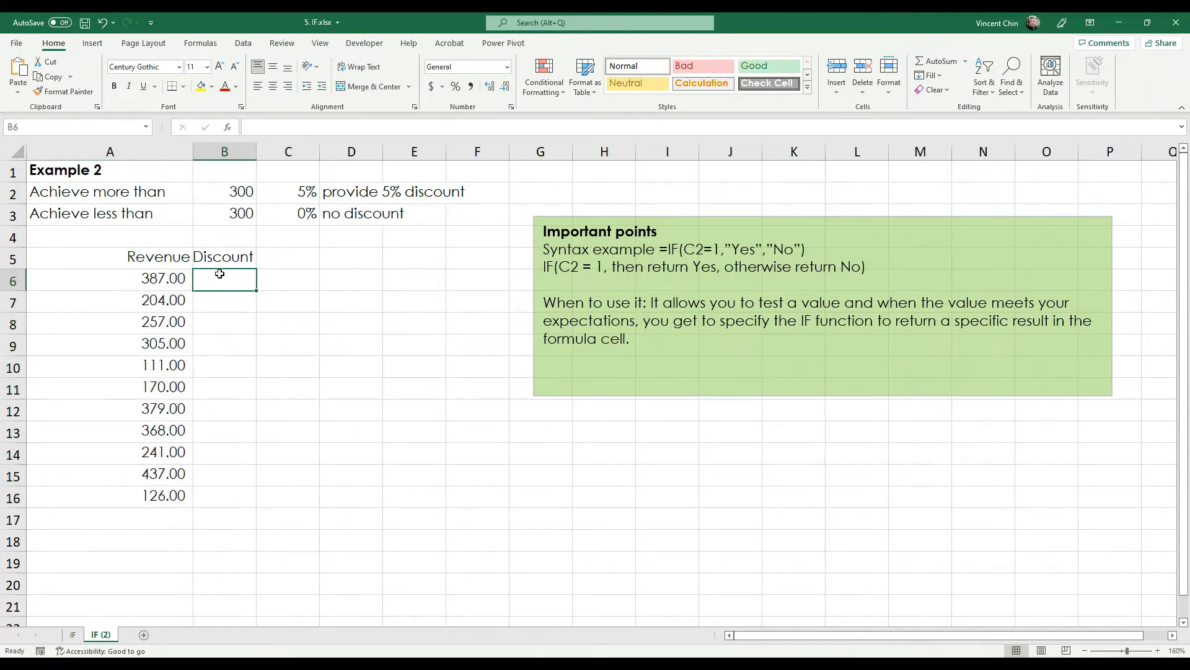
left_click(328, 192)
left_click(297, 194)
left_click_drag(132, 212, 298, 212)
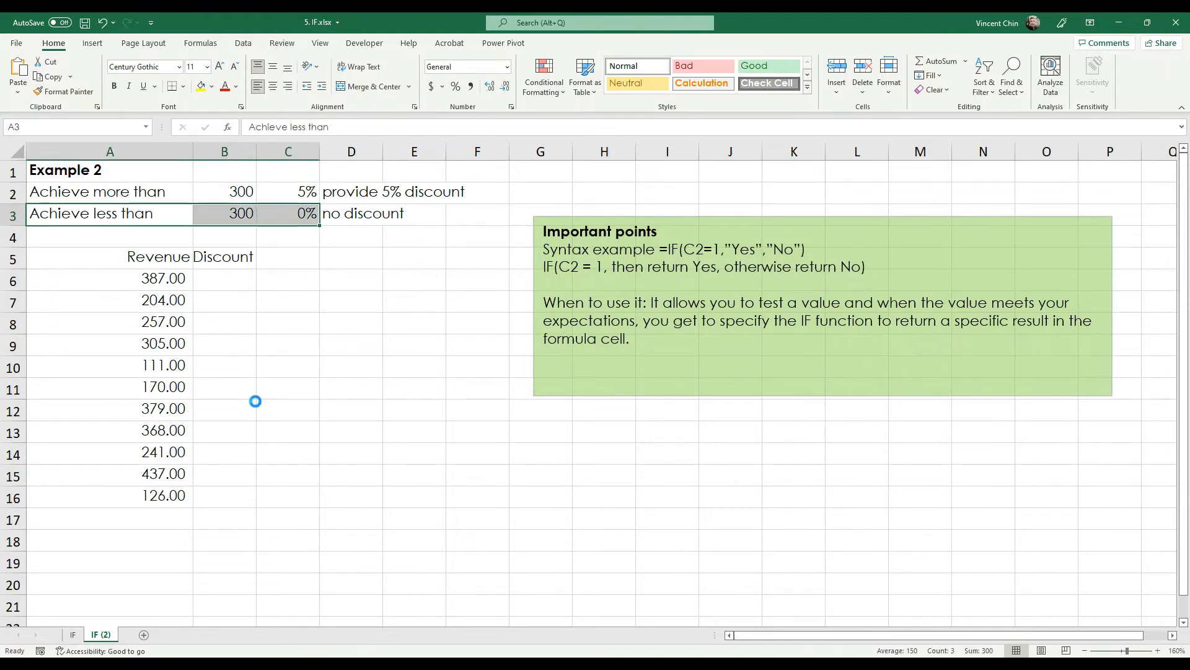
- Review the A2 label and Discount cells B6 to B11, ending with B6 selected
scroll(260, 397, "up", 4, "ctrl")
left_click(192, 222)
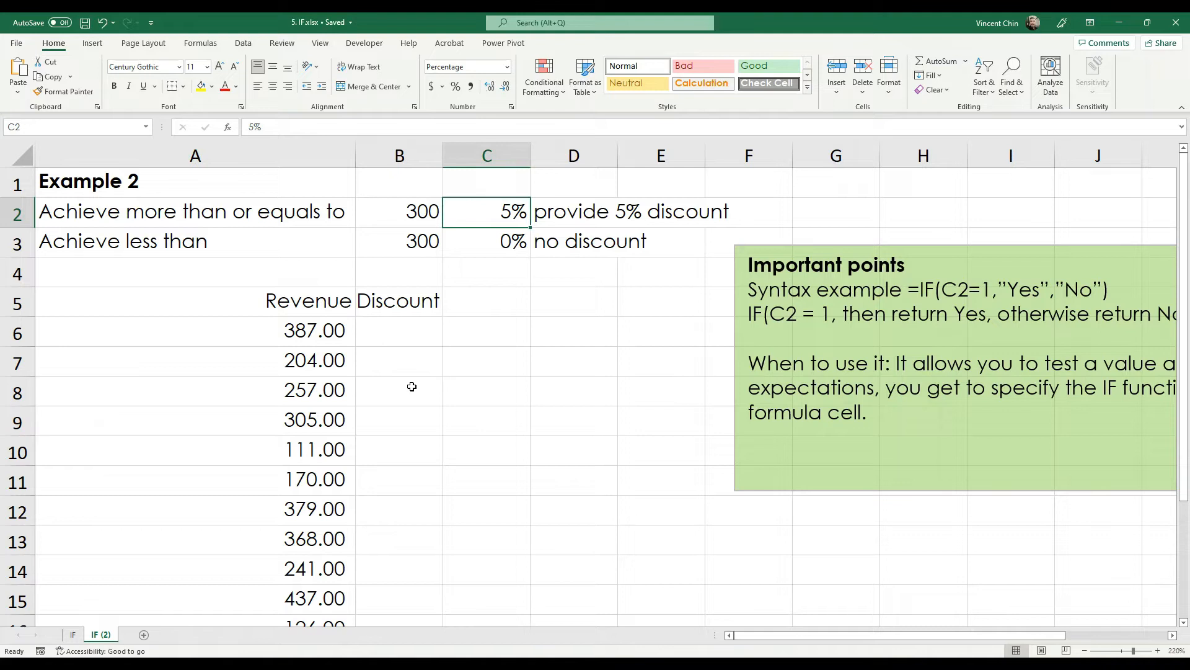
left_click(390, 329)
left_click(400, 361)
scroll(412, 384, "down", 2)
scroll(419, 372, "up", 2)
left_click(416, 328)
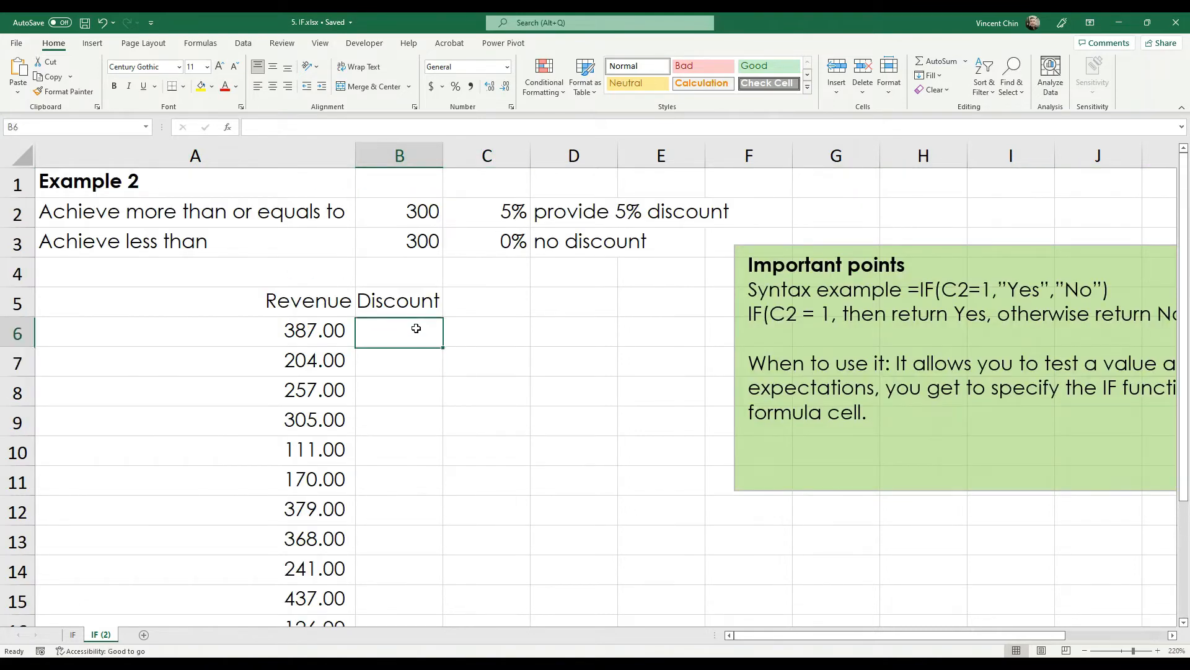
left_click(312, 323)
left_click(372, 331)
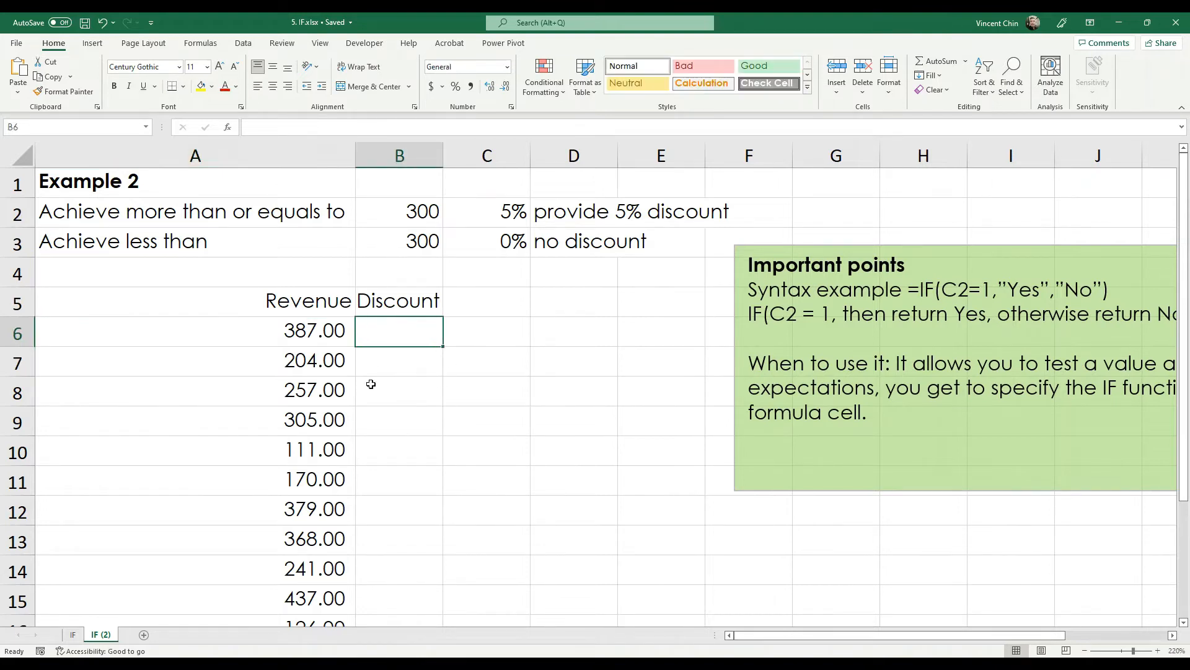
left_click(381, 368)
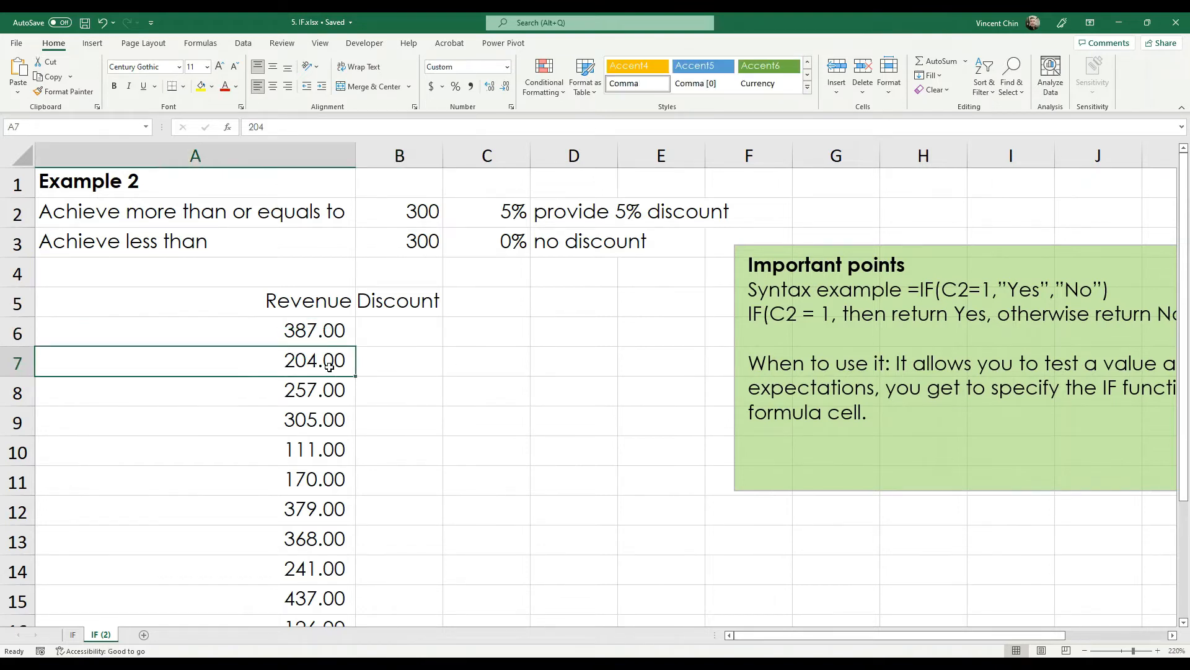
left_click(403, 403)
left_click(429, 474)
scroll(435, 472, "down", 2)
scroll(433, 471, "up", 2)
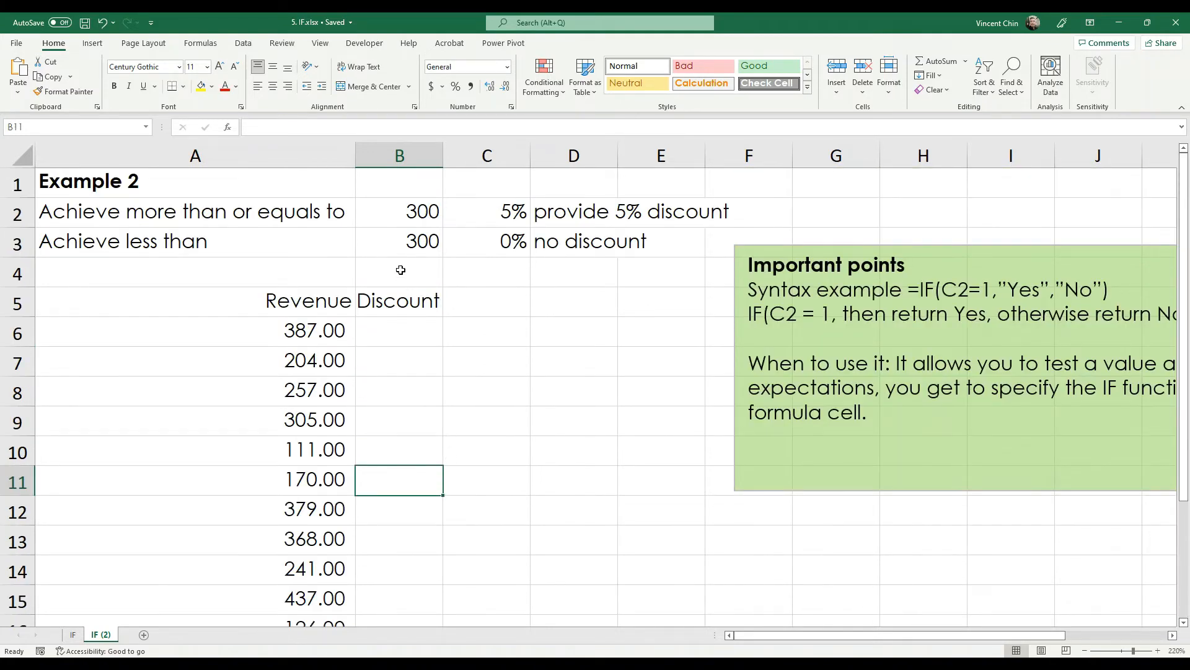
left_click(398, 330)
- Enter =IF(A6>B2 in B6 using autocomplete and cell clicks
type("=")
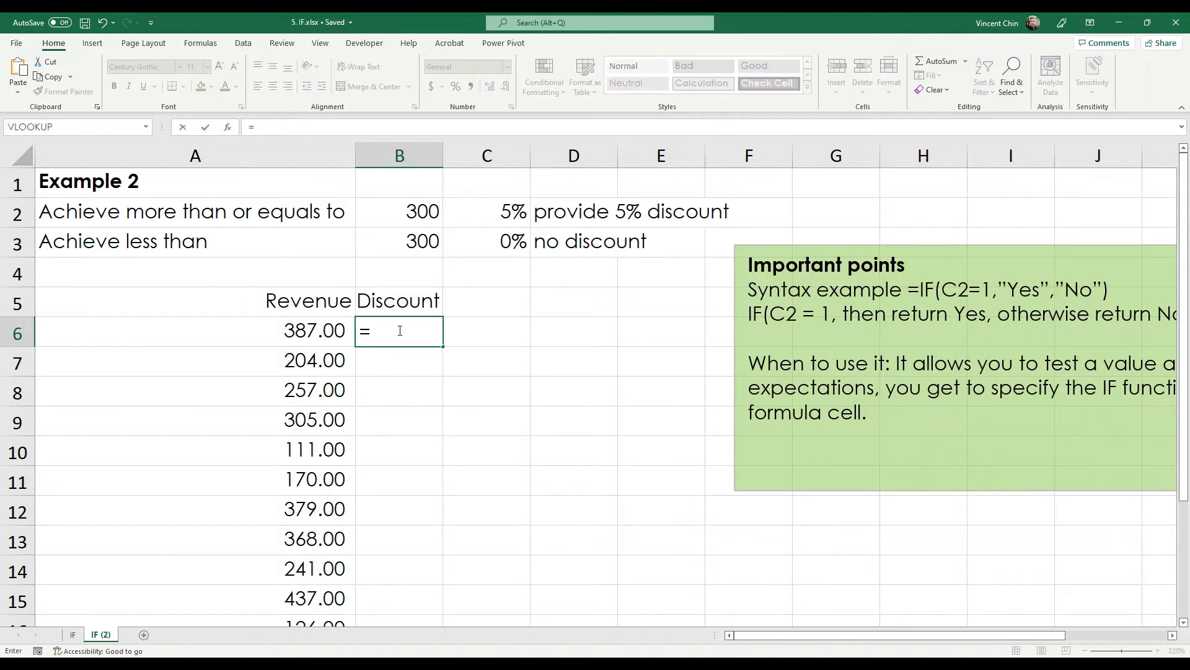
type("if")
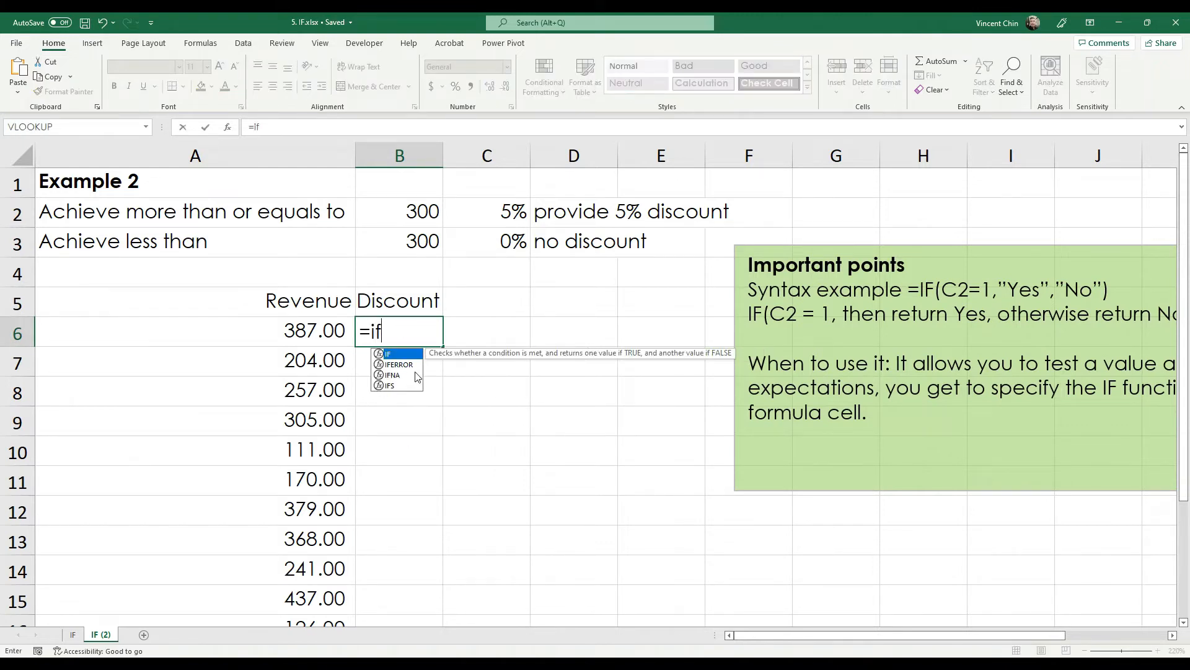
double_click(397, 354)
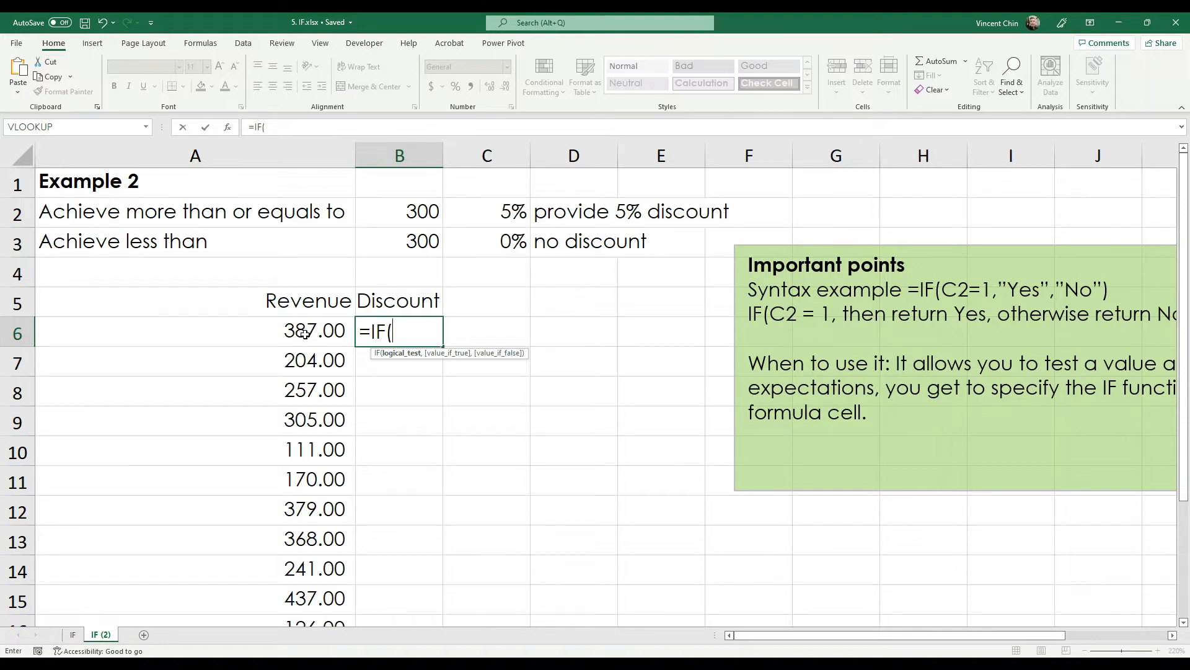
left_click(281, 334)
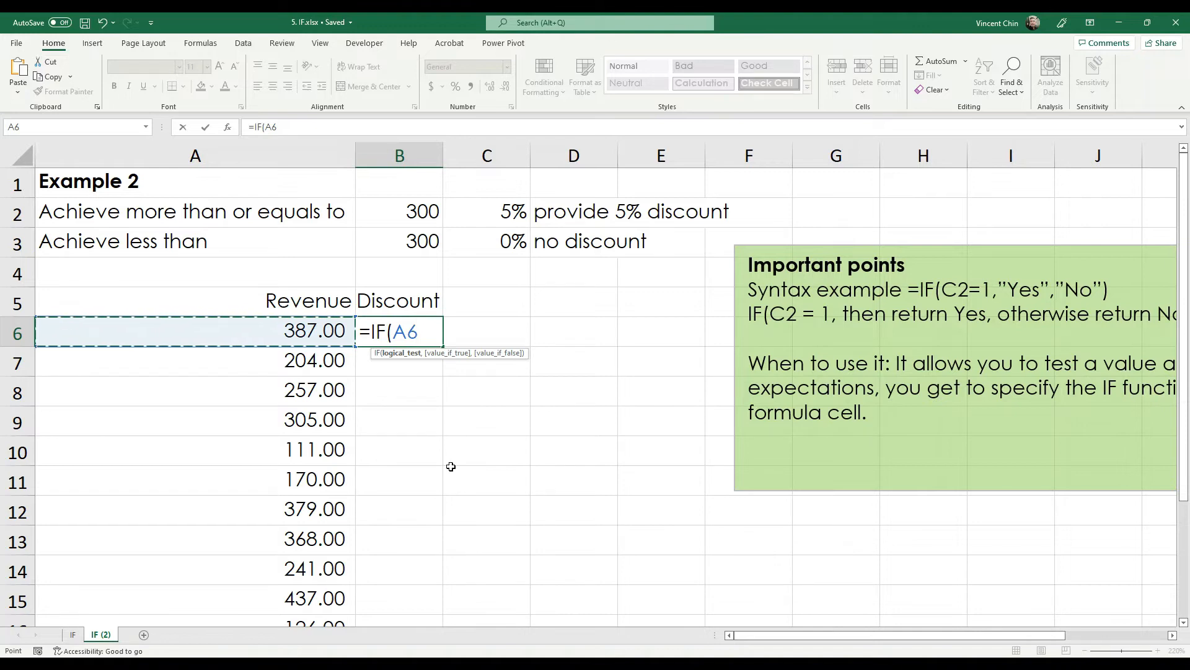
type(">")
left_click(411, 217)
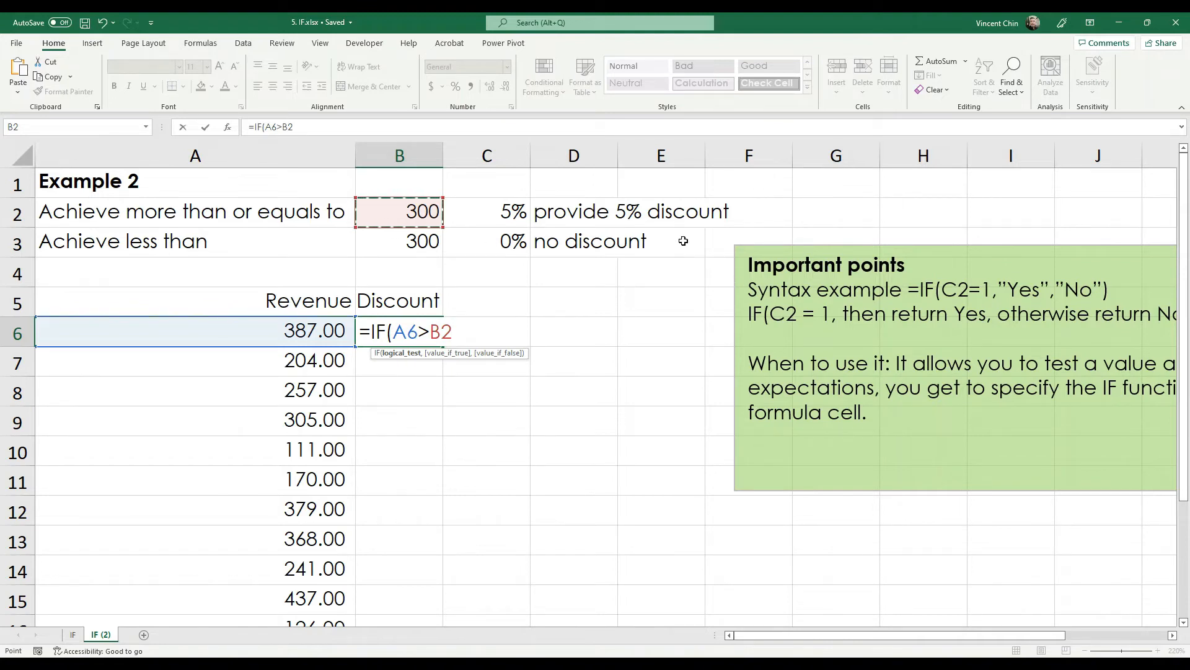
- Draw annotation strokes on the screen, then exit with Escape
mouse_move(676, 235)
left_mouse_down()
mouse_move(768, 296)
mouse_move(677, 332)
mouse_move(815, 299)
left_mouse_up()
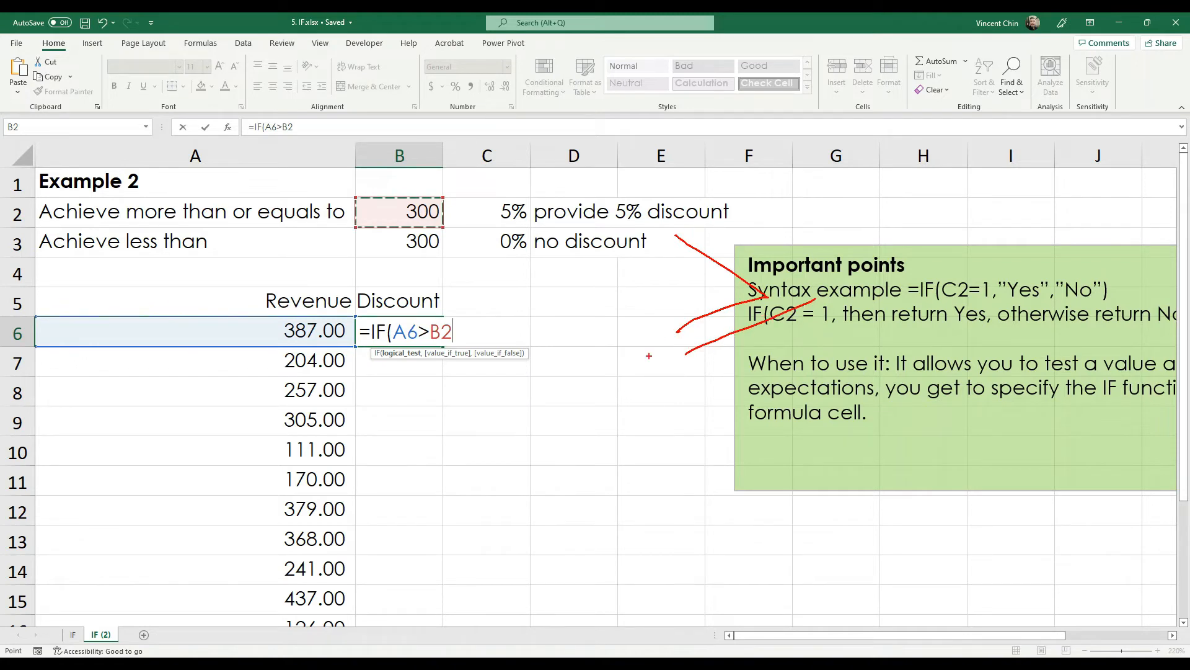
mouse_move(618, 381)
left_mouse_down()
mouse_move(692, 446)
mouse_move(601, 516)
left_mouse_up()
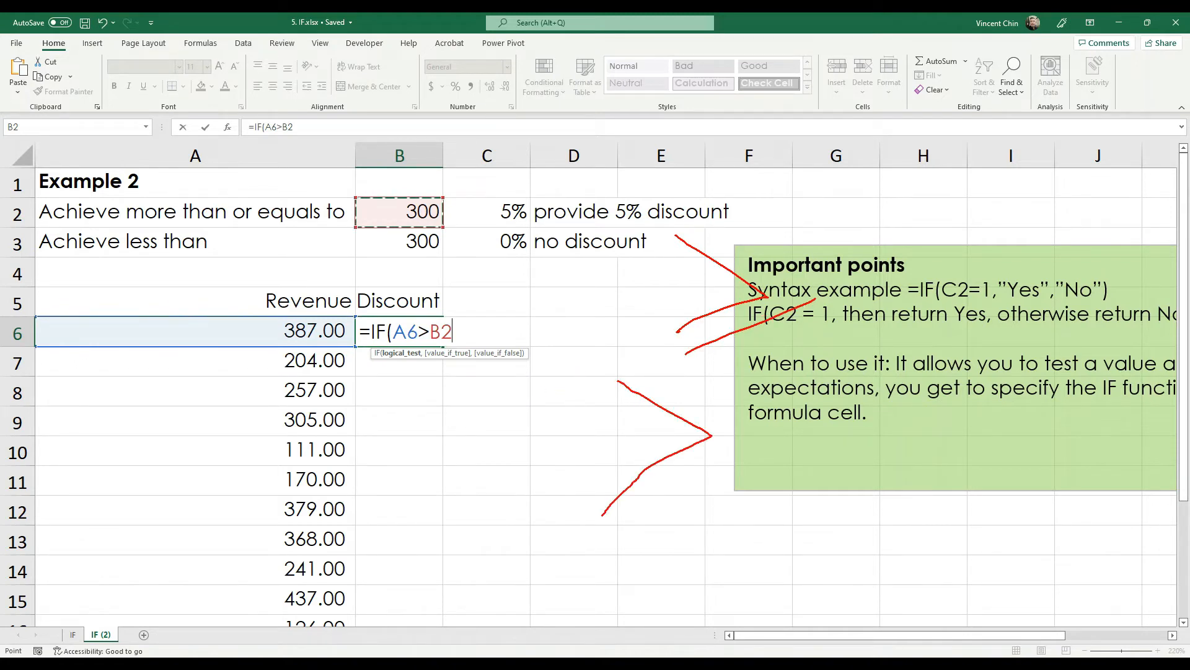
left_click_drag(746, 431, 960, 420)
left_click_drag(752, 473, 935, 476)
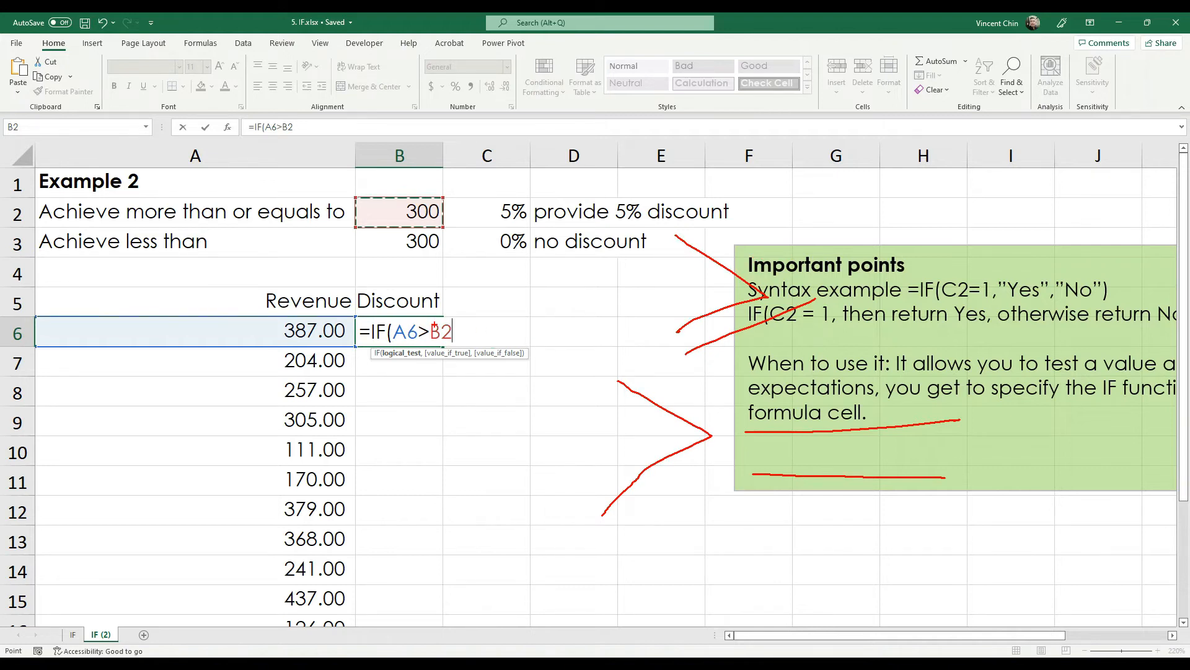
key("Escape")
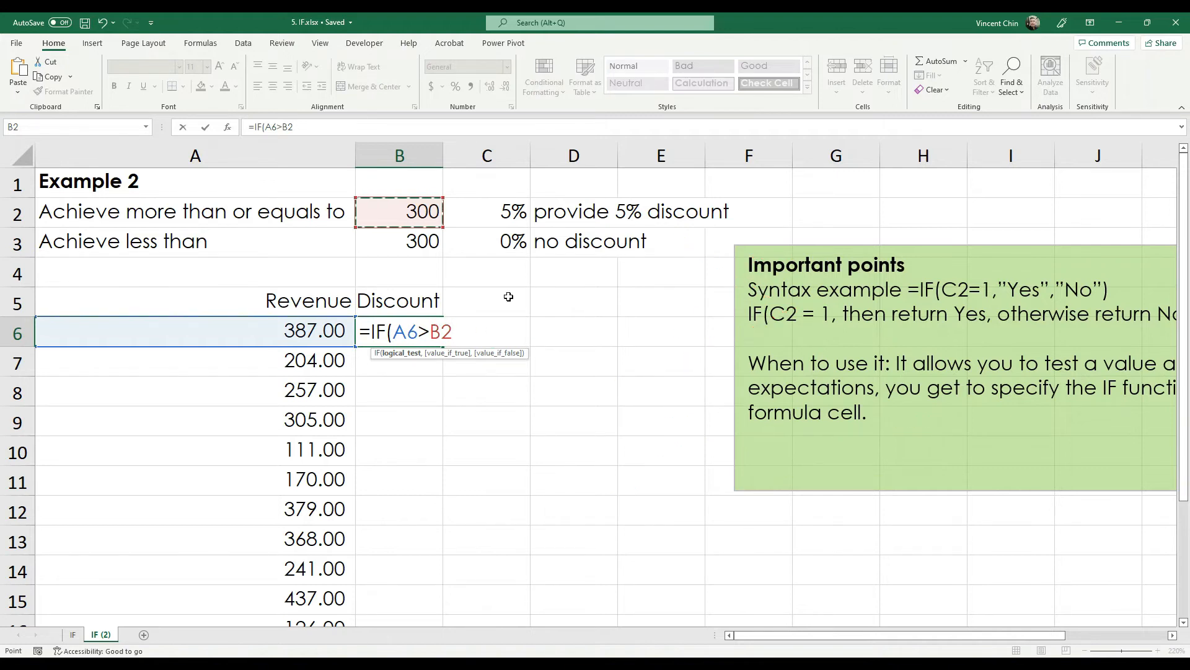
- Change the test to A6>=B2 and add C2 (5%) and C3 (0%) as the results
left_click(430, 331)
type("=")
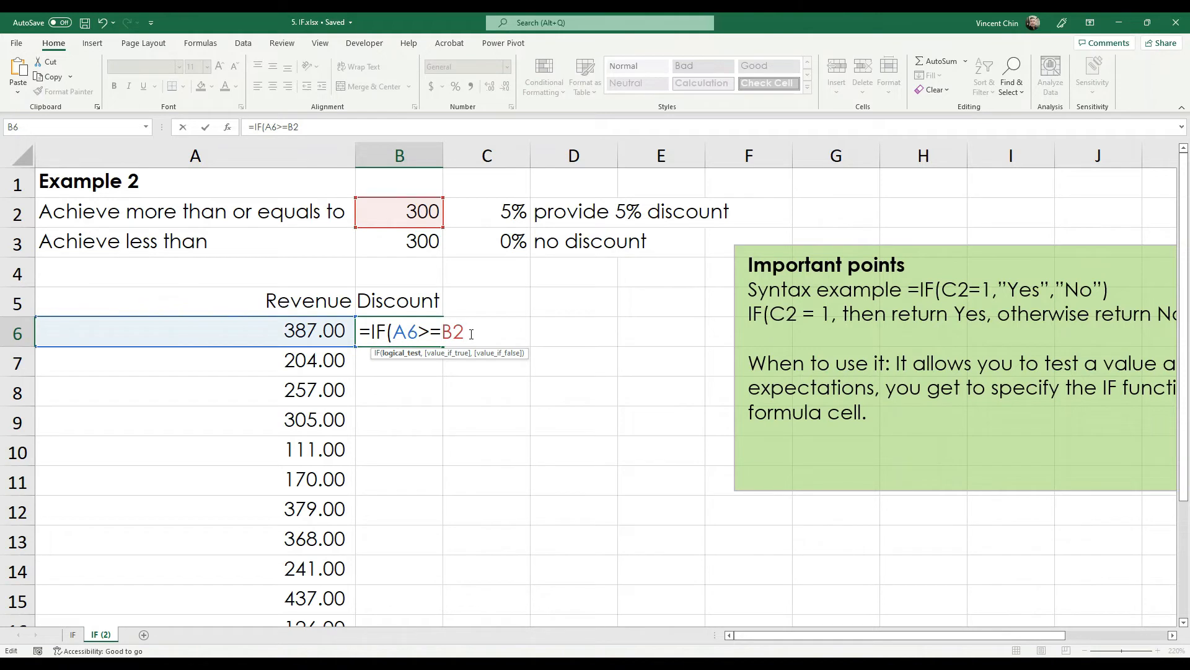
type(",")
left_click(491, 221)
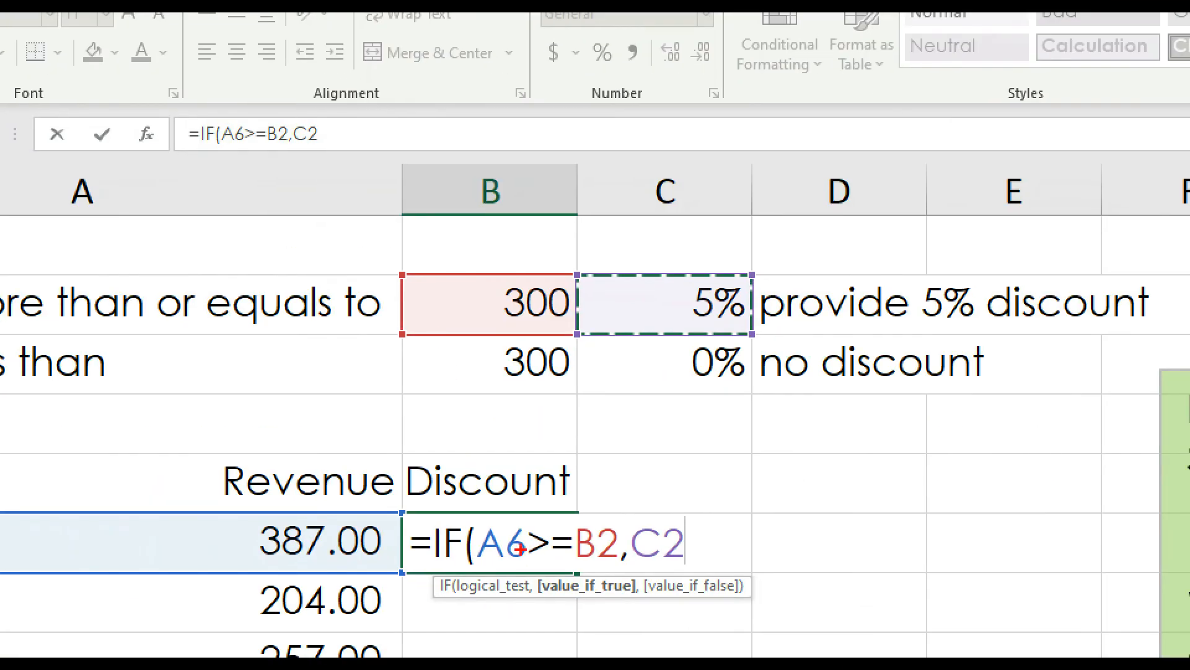
left_click_drag(490, 574, 571, 578)
left_click_drag(645, 580, 667, 577)
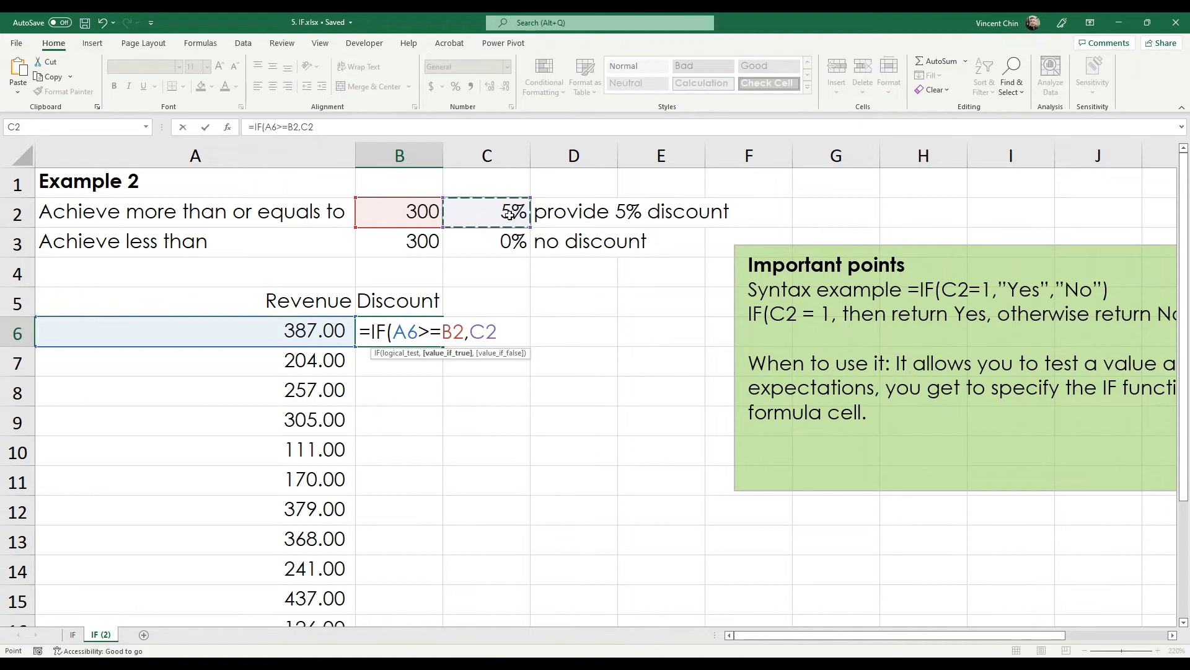
type(",")
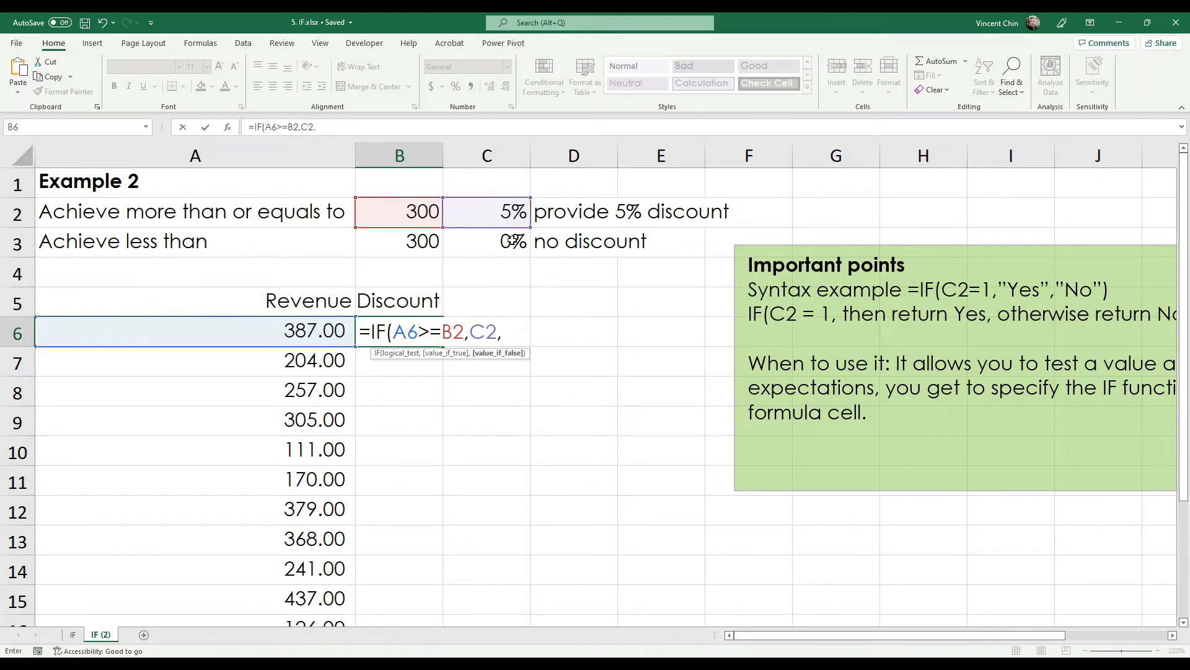
left_click(515, 259)
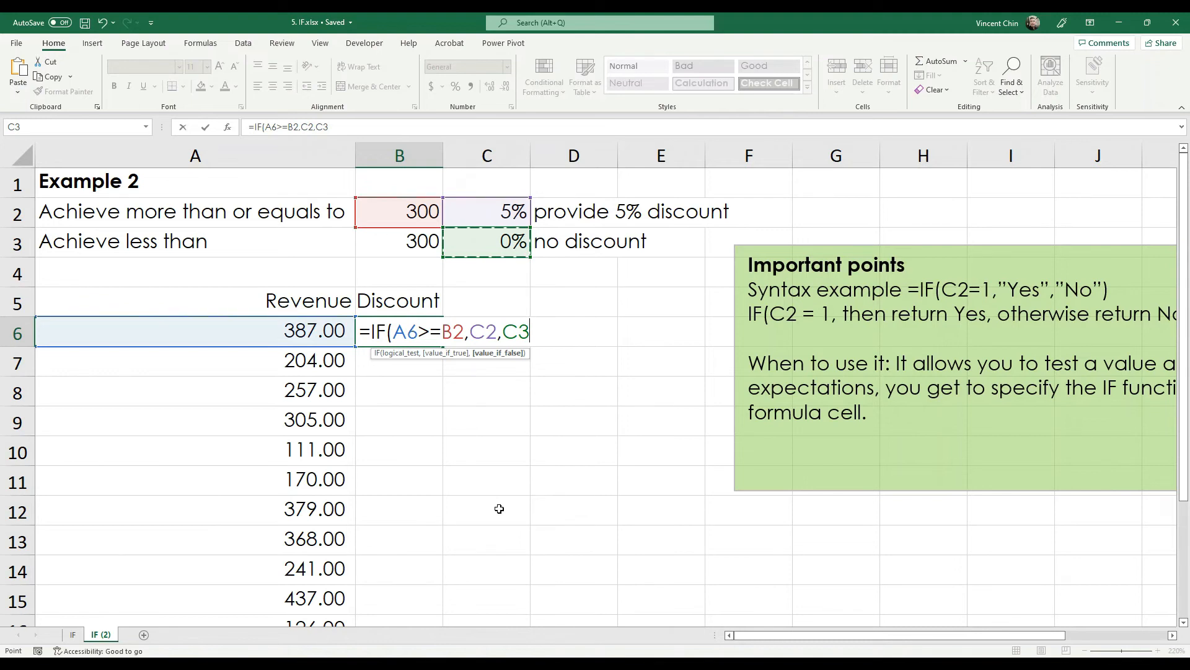
- Commit B6's =IF(A6>=B2,C2,C3), reselect B6 and save the workbook with Ctrl+S
key("Return")
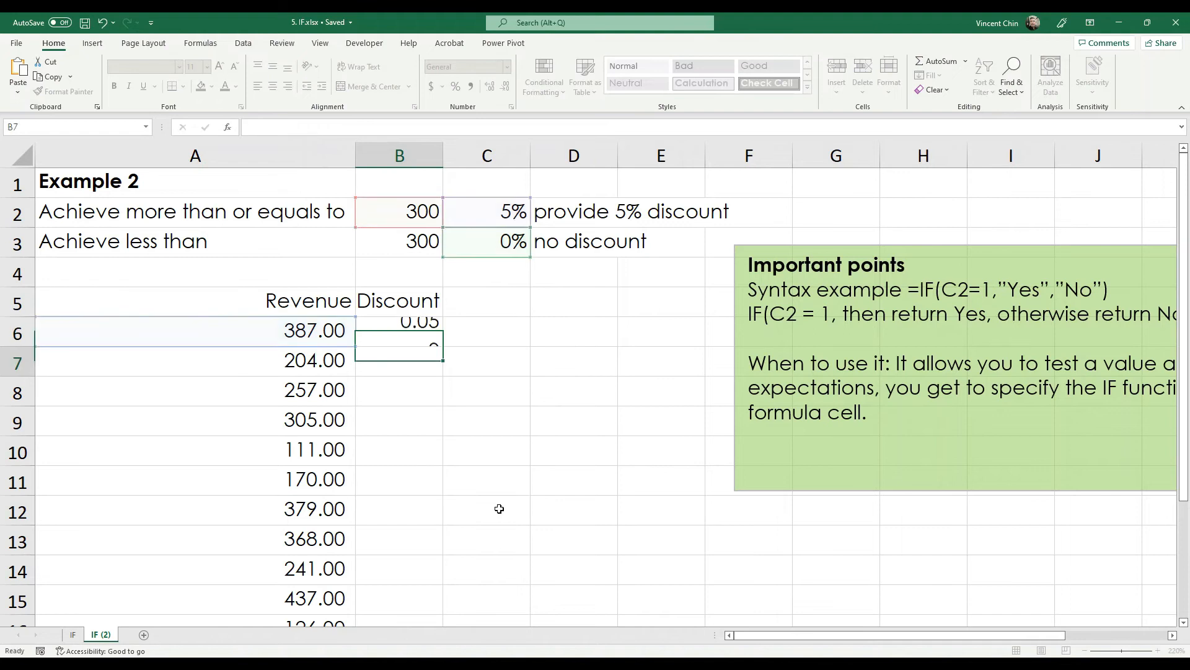
key("Up")
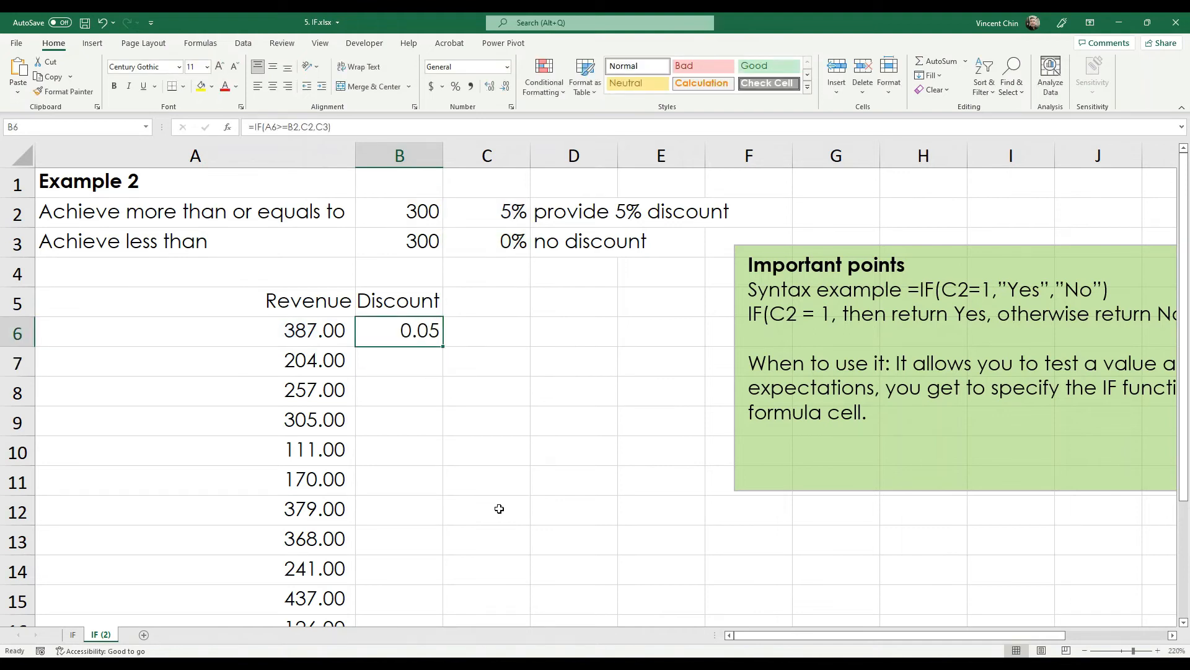
key("ctrl+s")
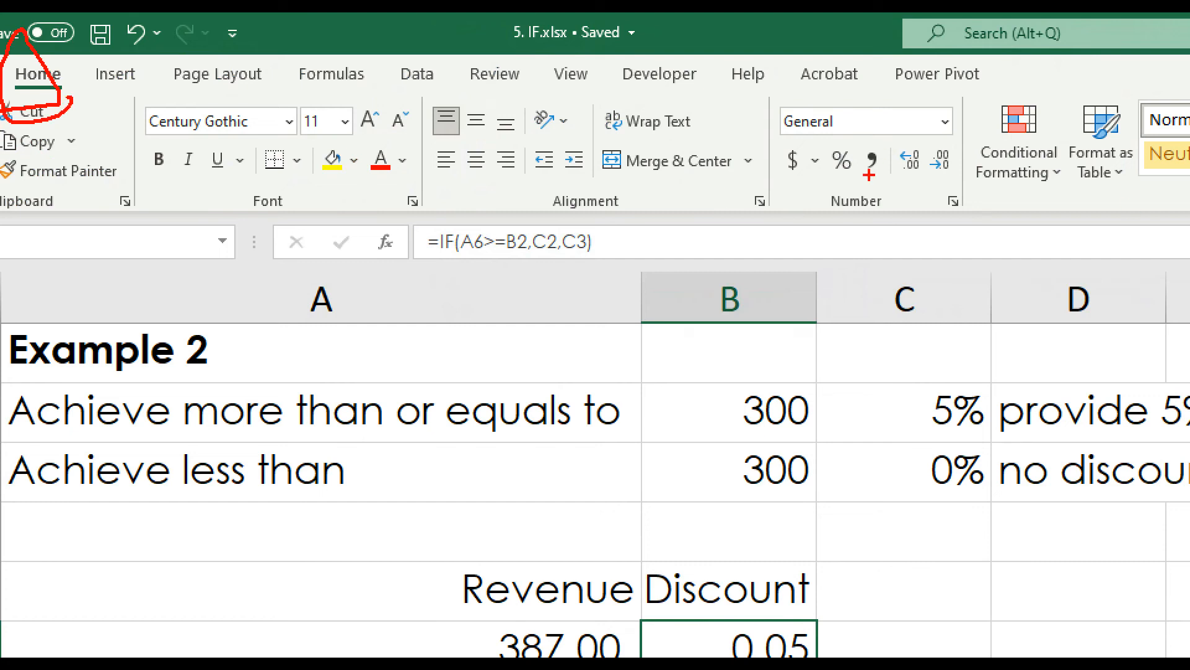
mouse_move(837, 179)
left_mouse_down()
mouse_move(833, 143)
mouse_move(817, 136)
left_mouse_up()
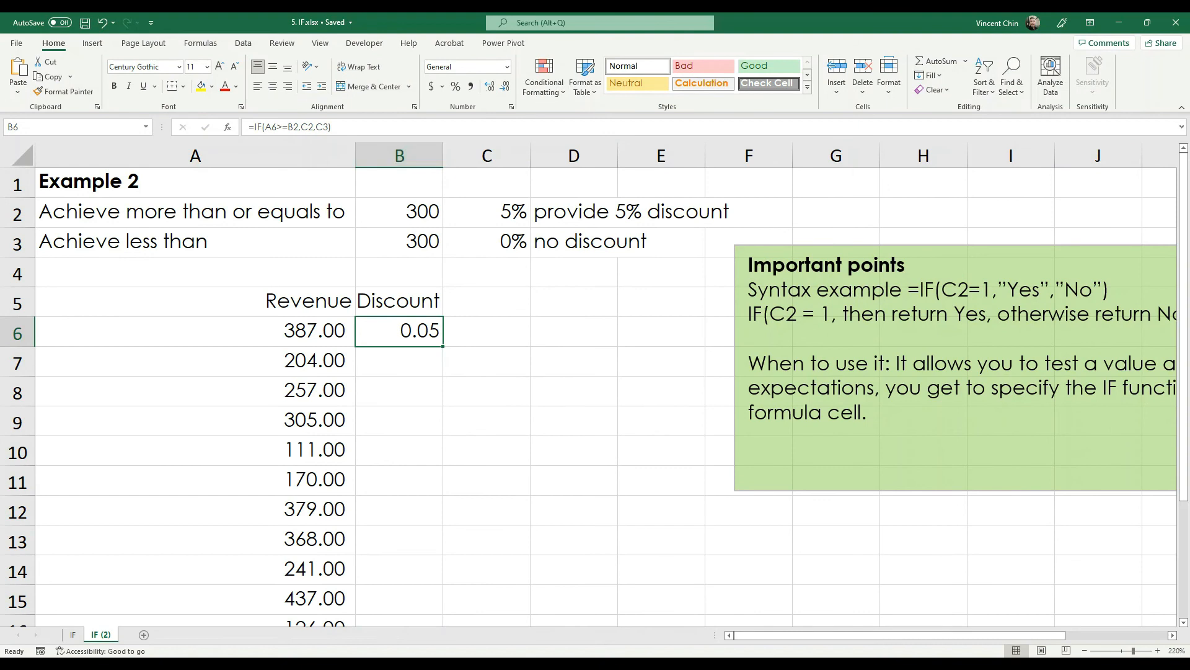
key("alt+Tab")
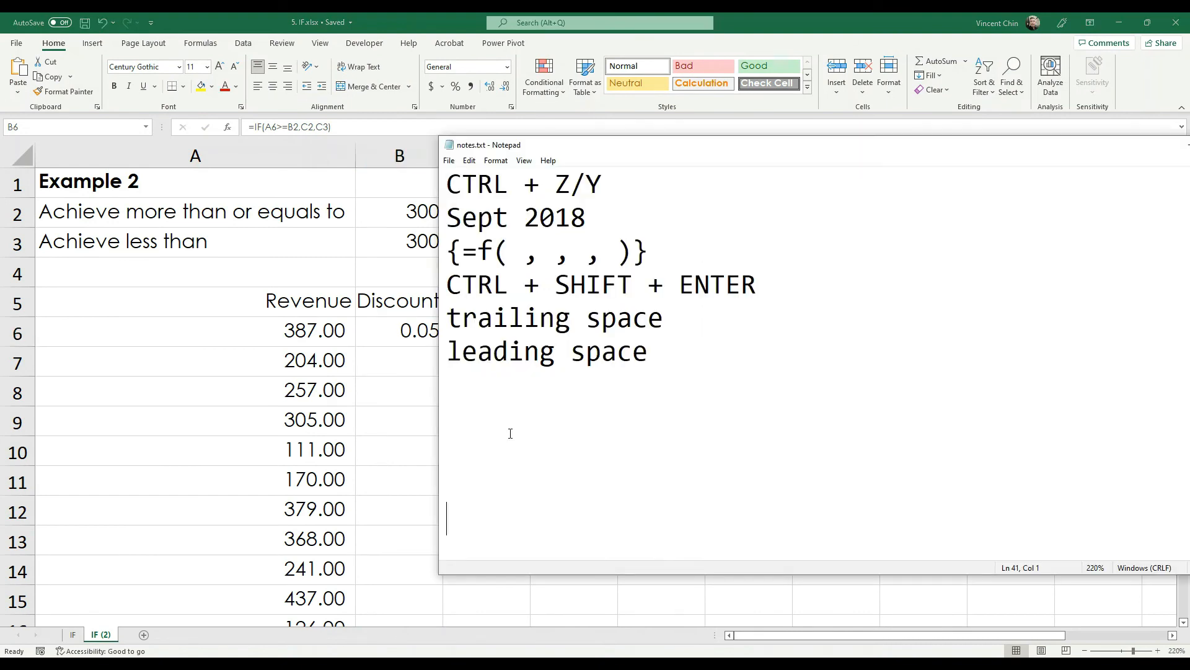
- Add the line 'CTRL + SHIFT + %' to notes.txt, save it, and return to Excel
left_click(486, 385)
type("CTRL +")
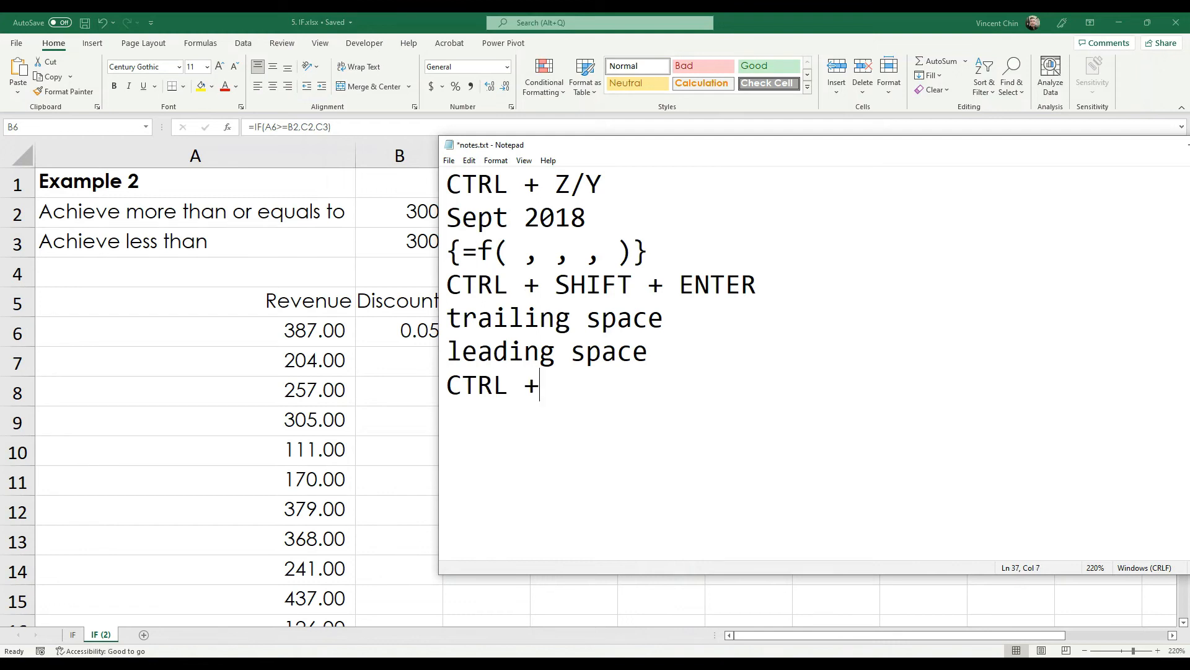
type(" SHIFT ")
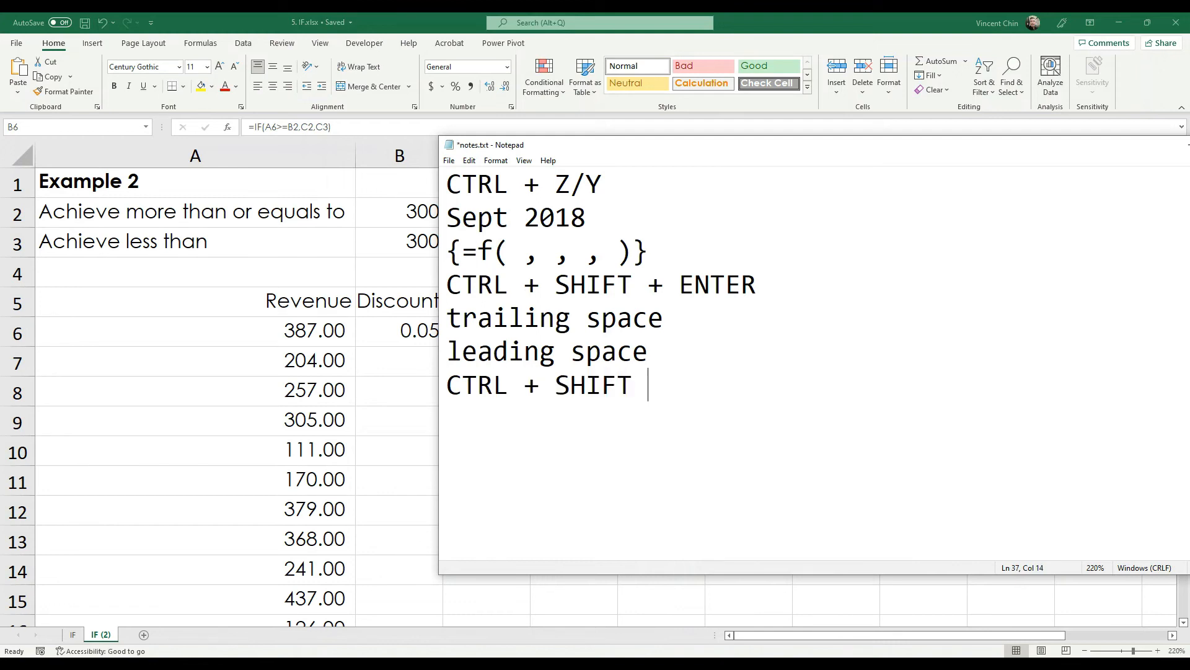
type("+ %")
key("ctrl+s")
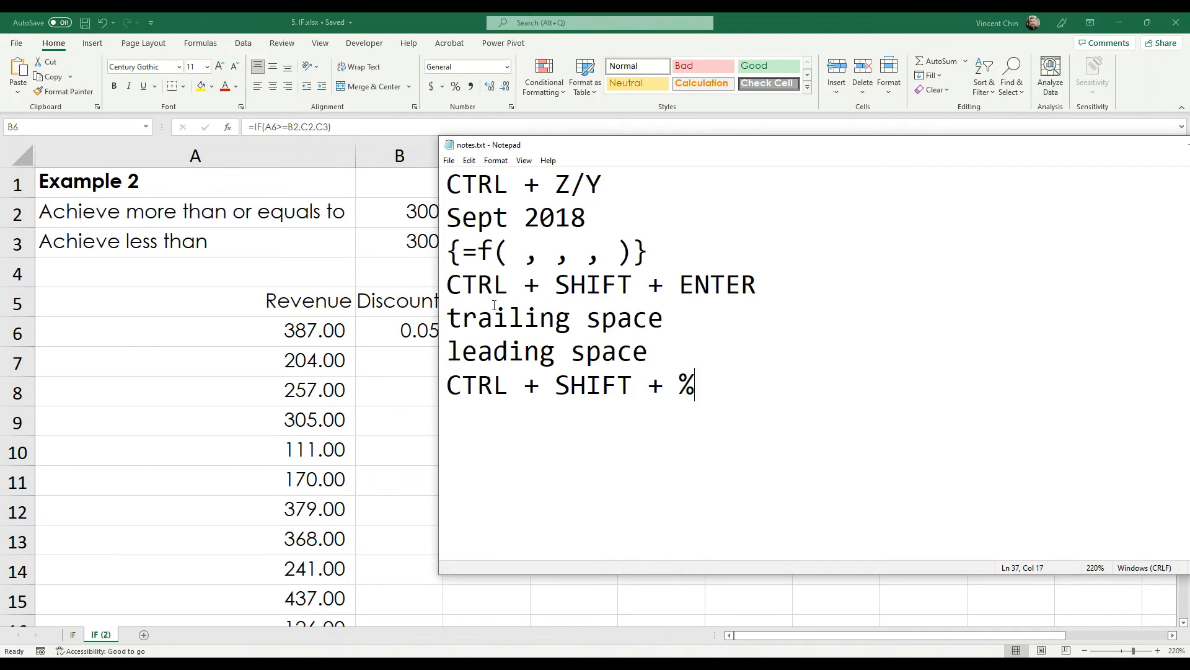
left_click(424, 331)
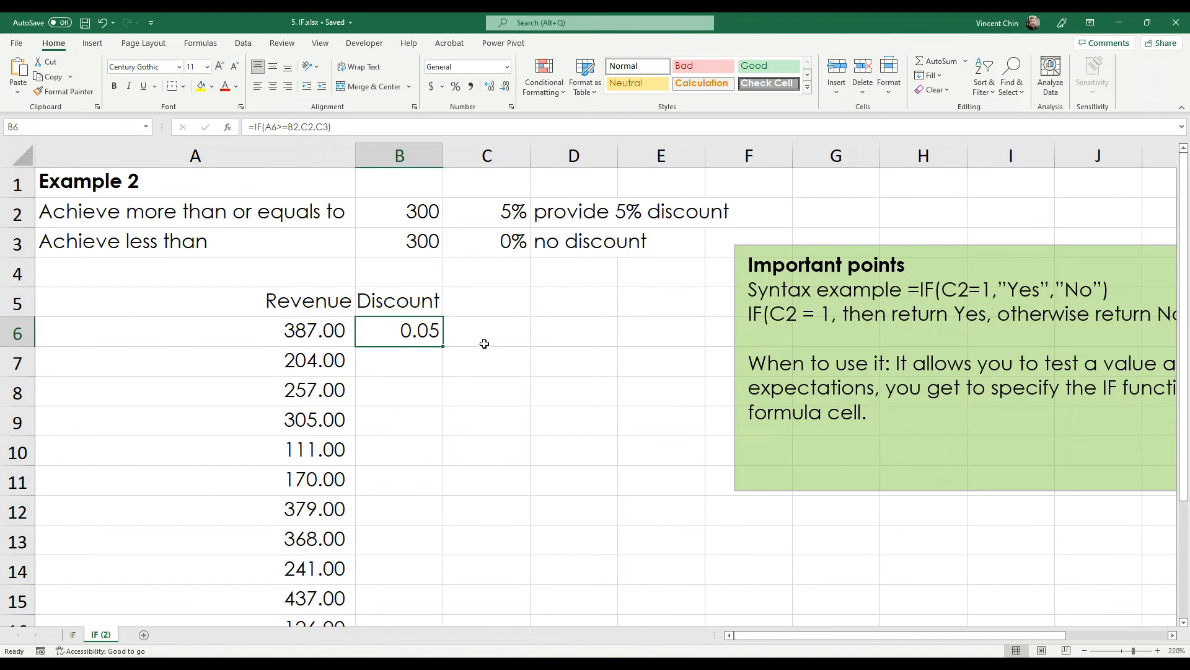
- Format B6 as a percentage so the discount reads 5%, then save the workbook
key("ctrl+shift+5")
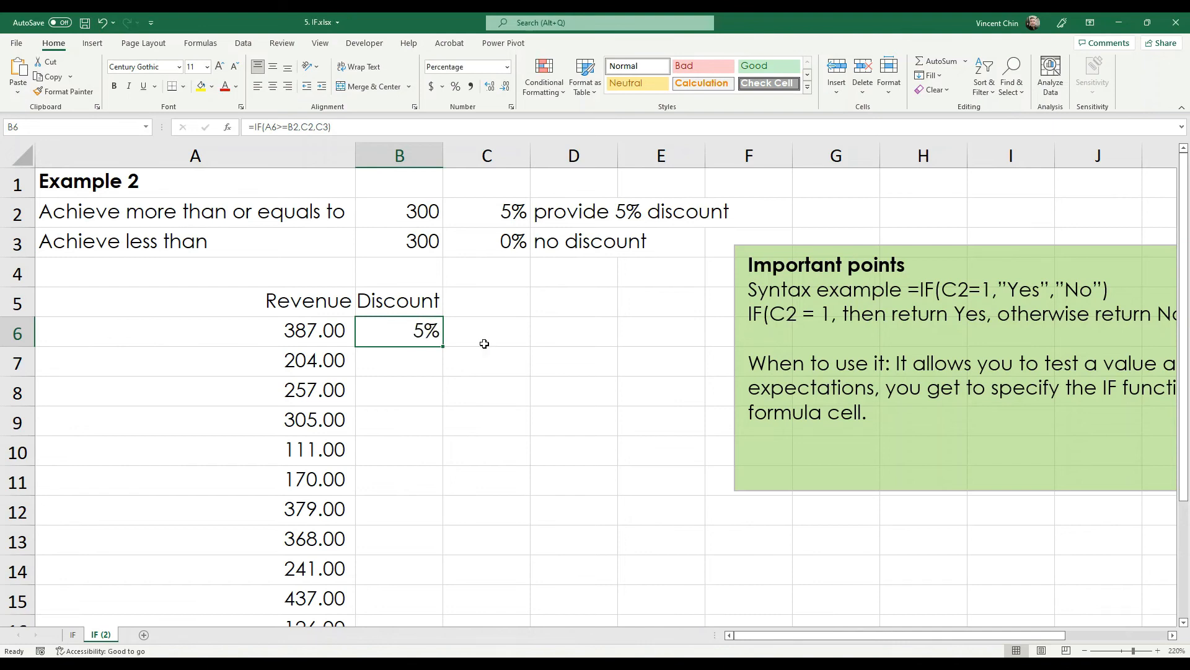
key("ctrl+s")
scroll(457, 346, "down", 2)
scroll(465, 322, "up", 2)
scroll(367, 326, "down", 2, "ctrl")
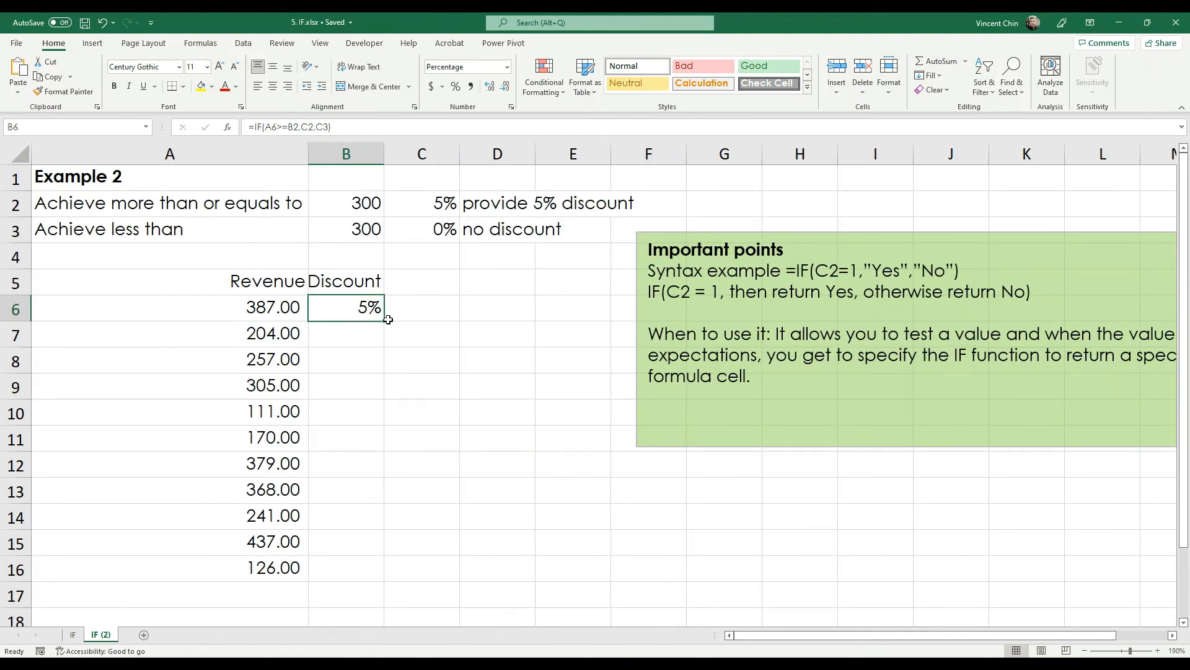
- Fill B6's discount formula down to B16 and inspect B8's shifted references
left_click_drag(383, 320, 384, 321)
double_click(384, 321)
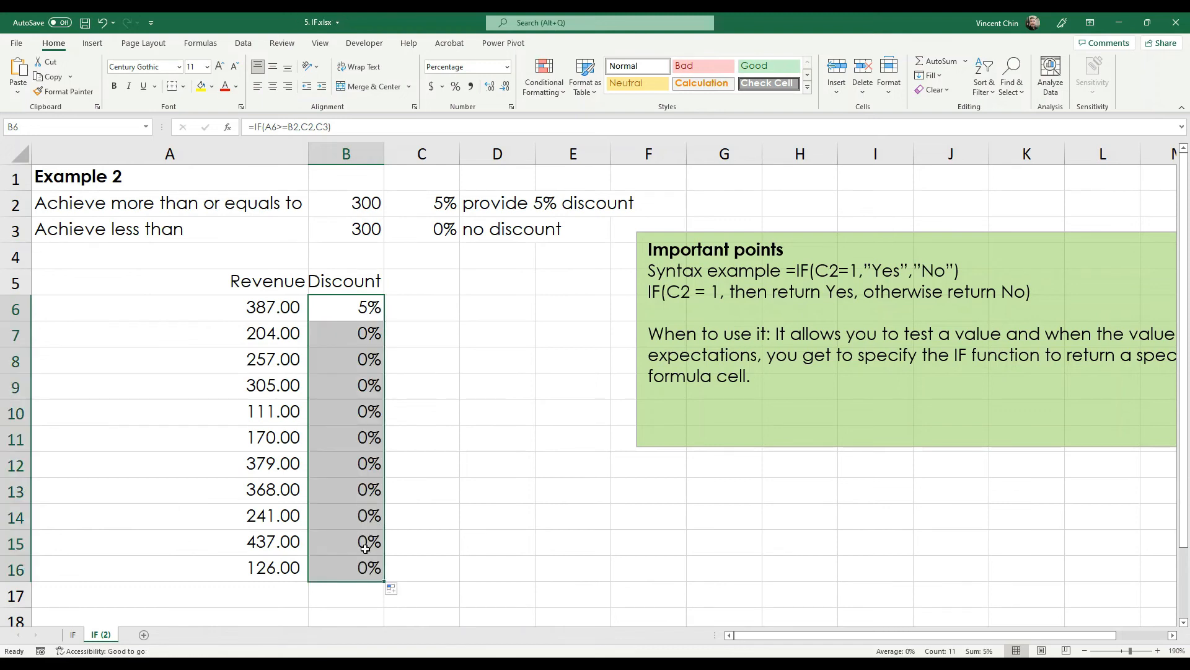
left_click(347, 371)
key("F2")
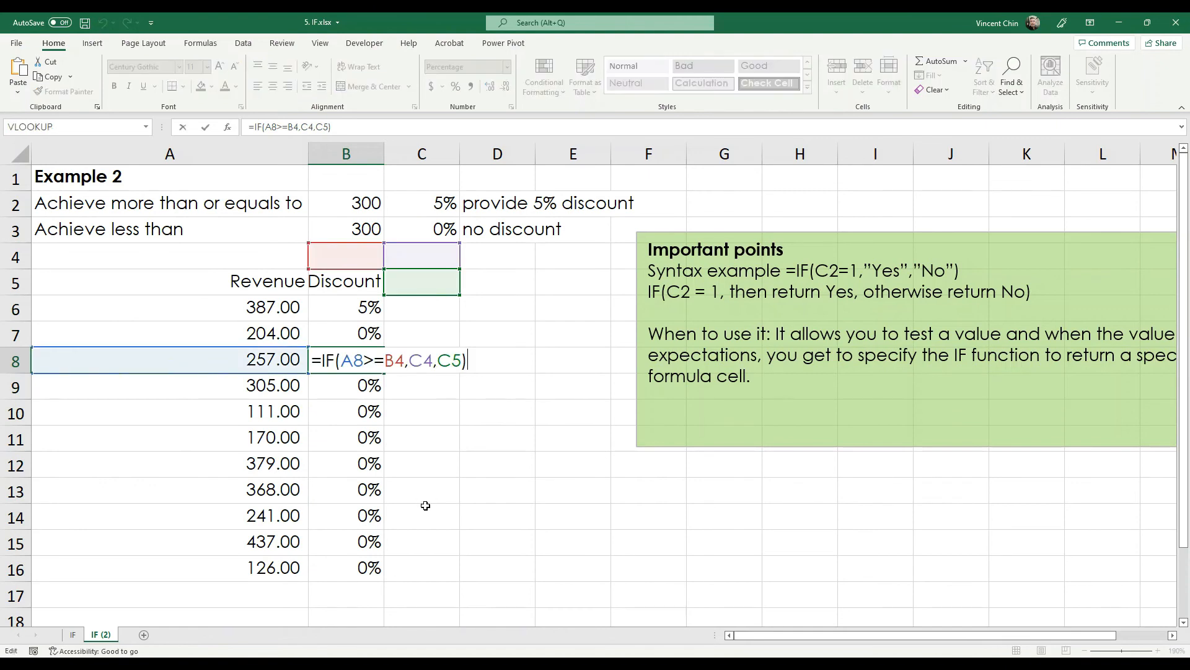
key("Escape")
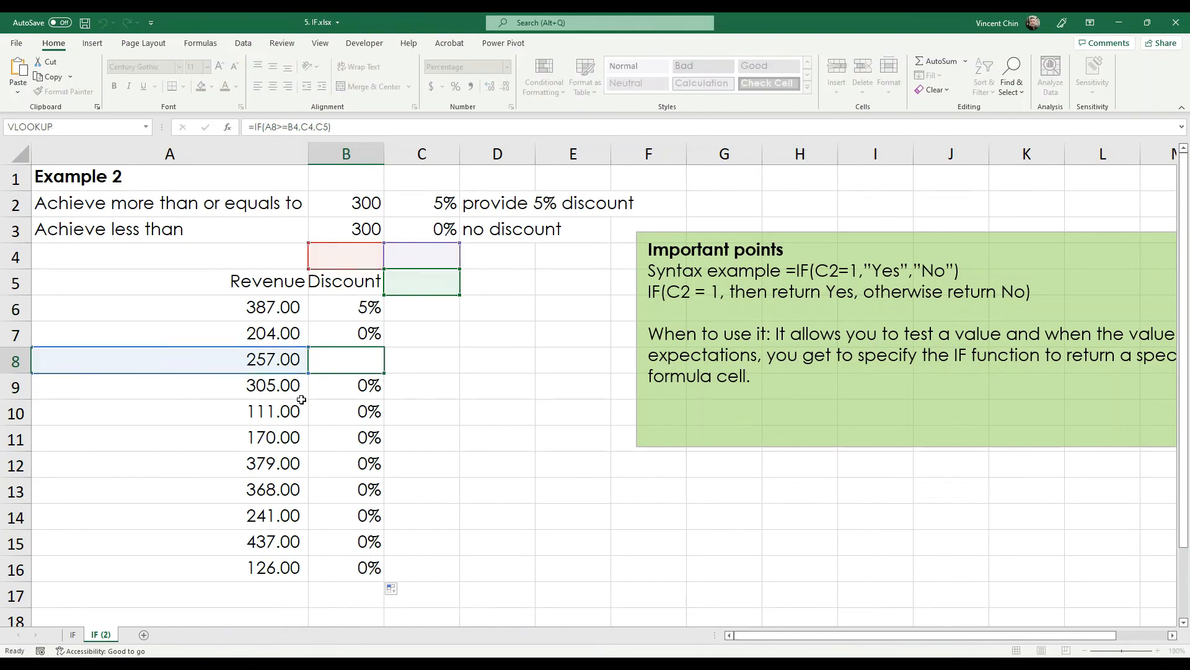
- Inspect the copied formulas in B14, B7 and B8, showing references shifted to B3, C3, C4
double_click(340, 403)
left_click(362, 515)
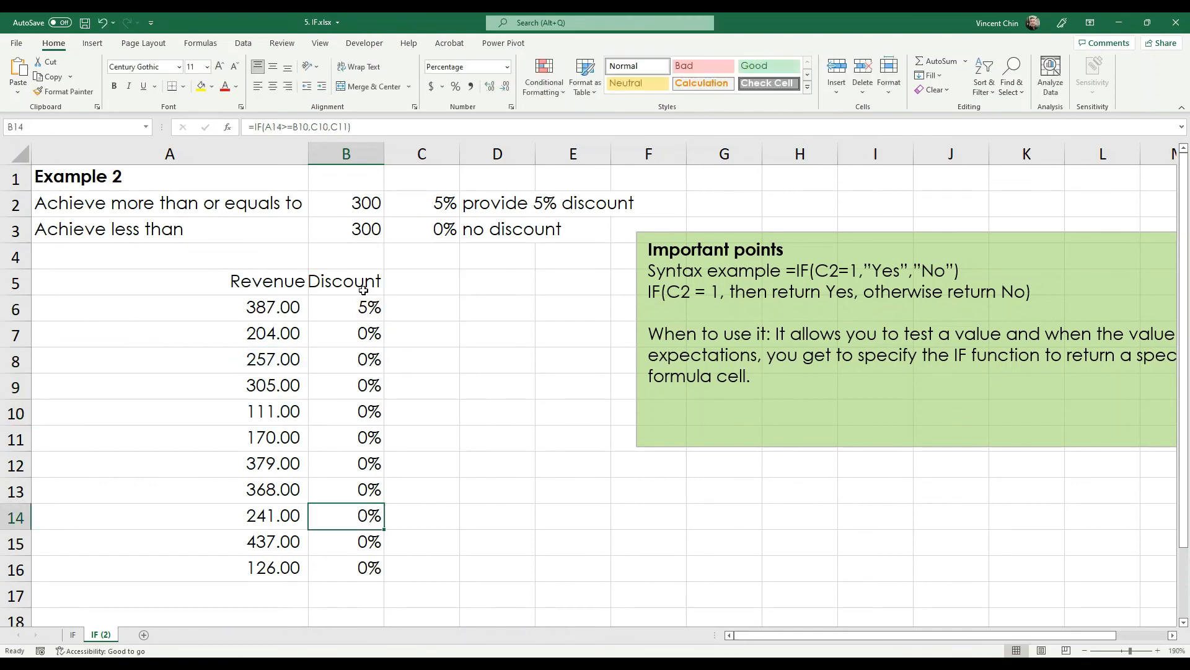
left_click(338, 336)
key("F2")
key("Escape")
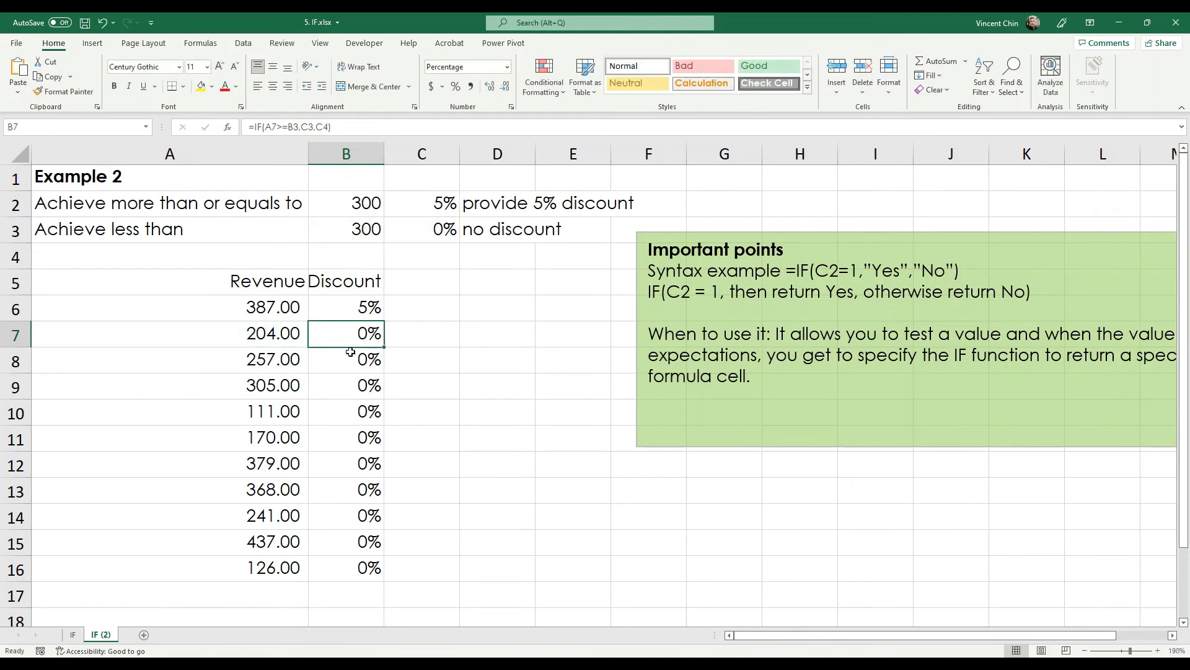
key("F2")
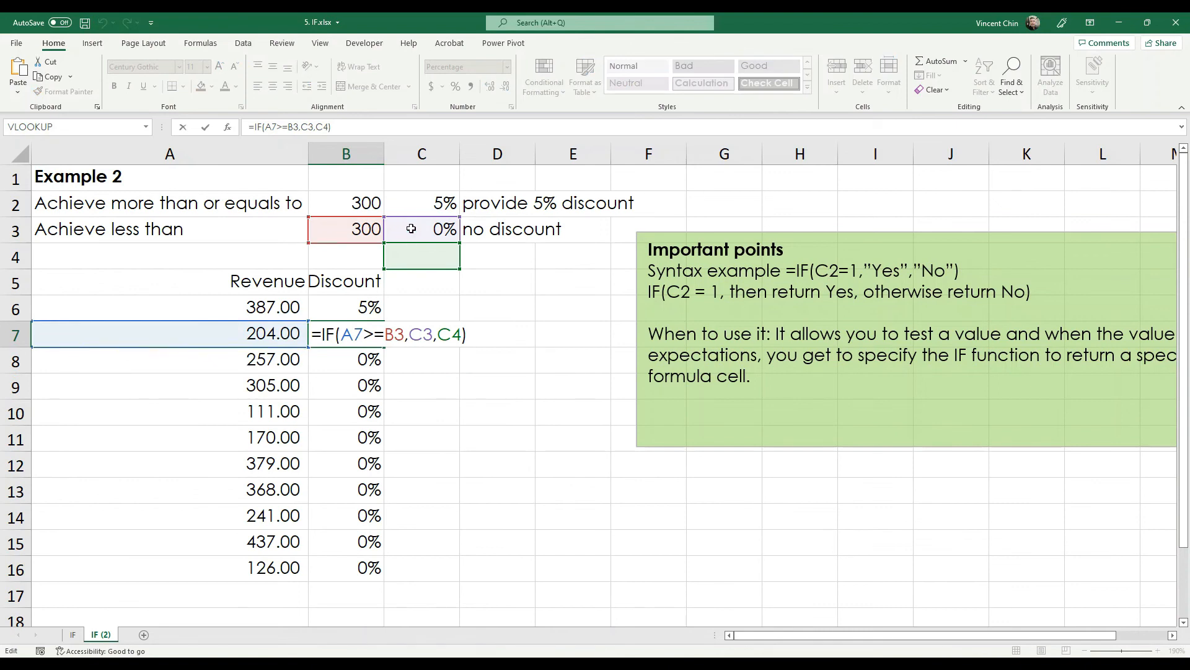
left_click(349, 360)
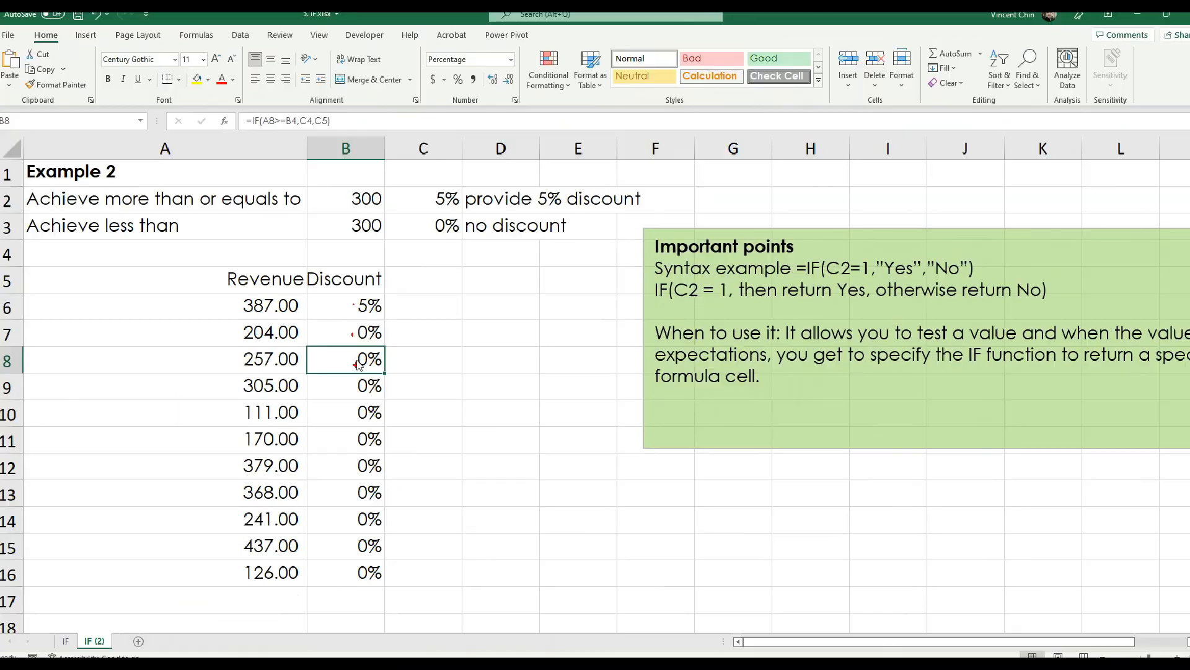
double_click(353, 369)
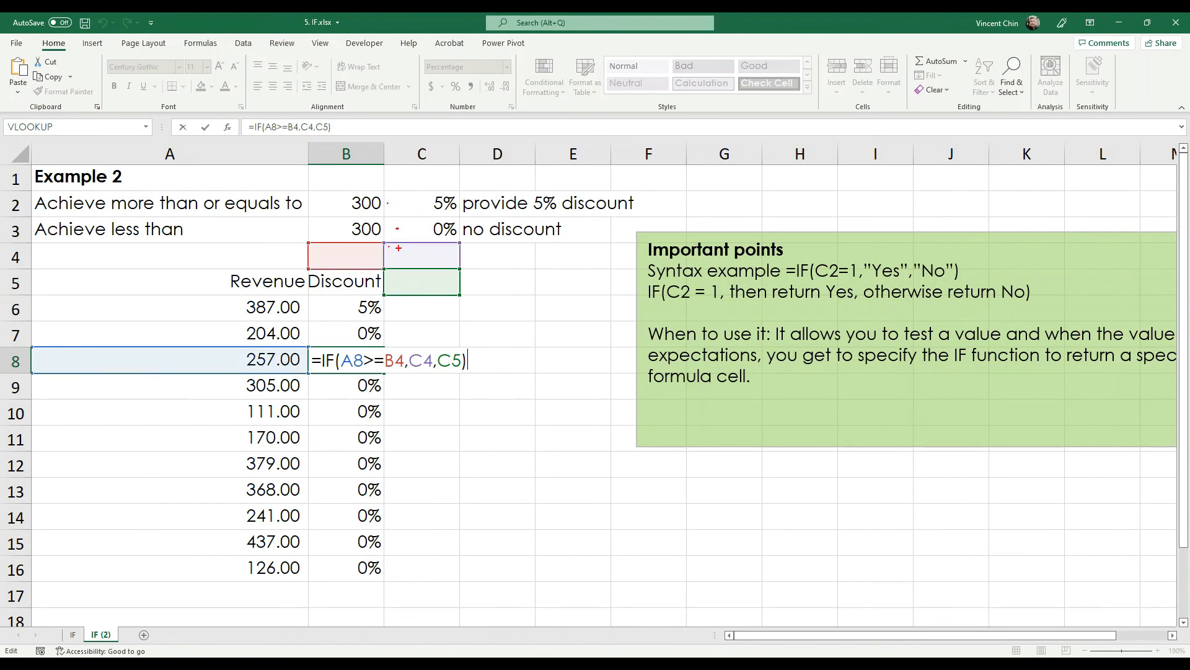
- Edit B6's formula to lock its references as $B$2, $C$2 and $C$3
key("Escape")
left_click(369, 304)
double_click(377, 301)
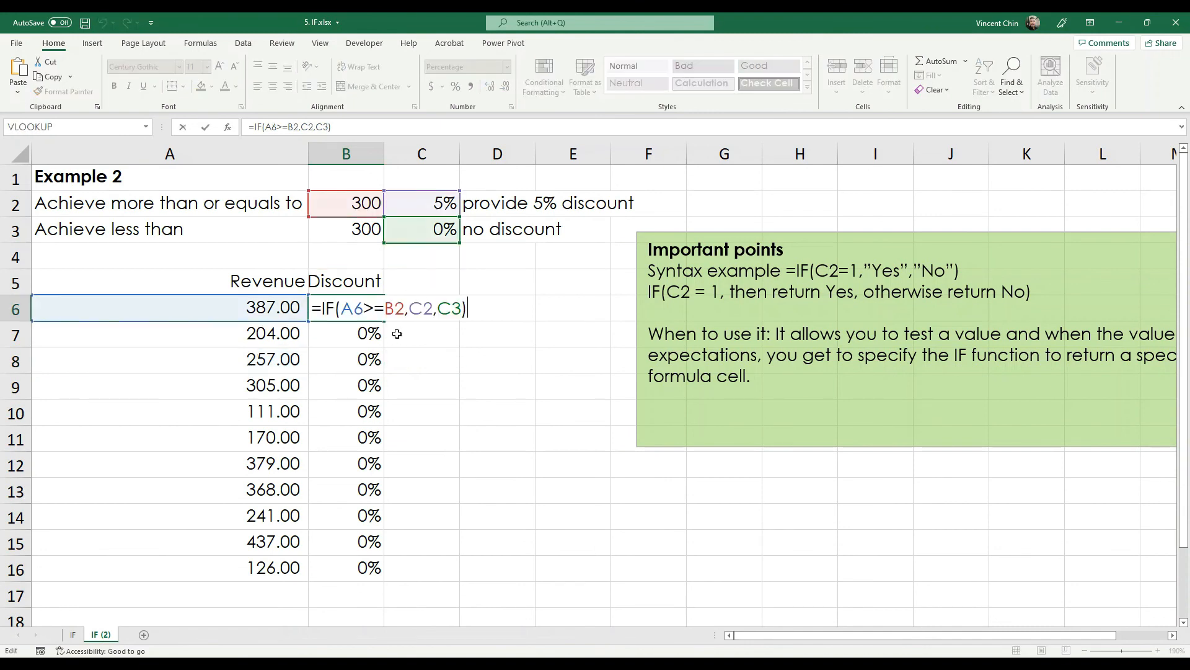
mouse_move(437, 194)
left_mouse_down()
mouse_move(323, 236)
mouse_move(409, 183)
left_mouse_up()
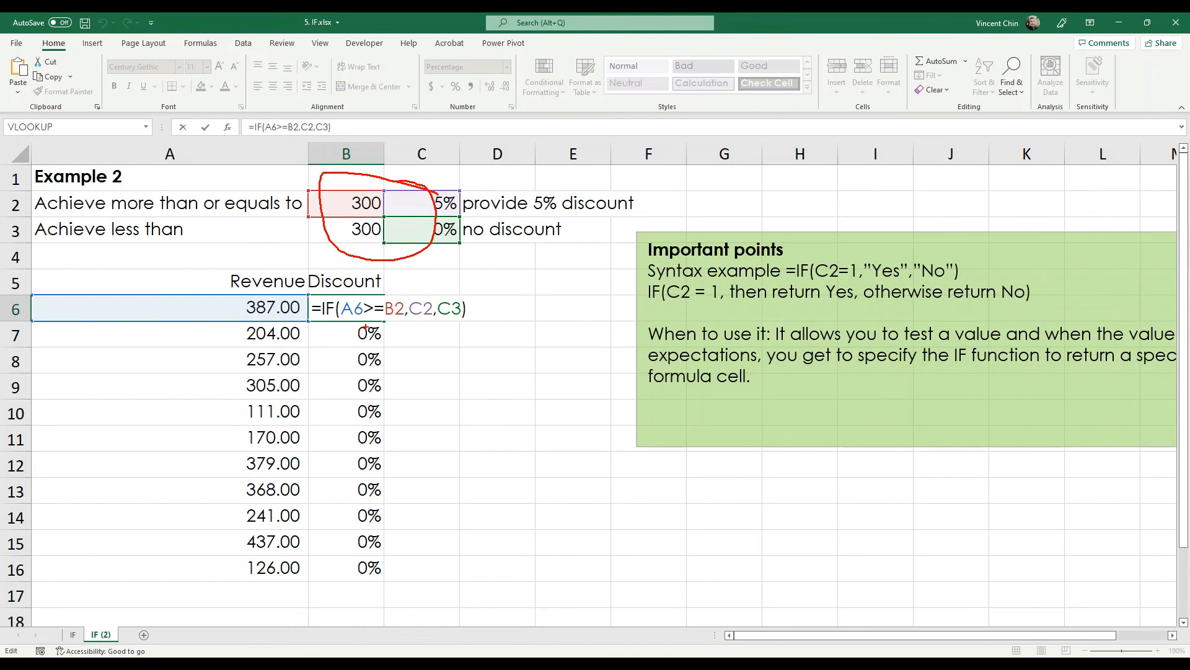
key("Escape")
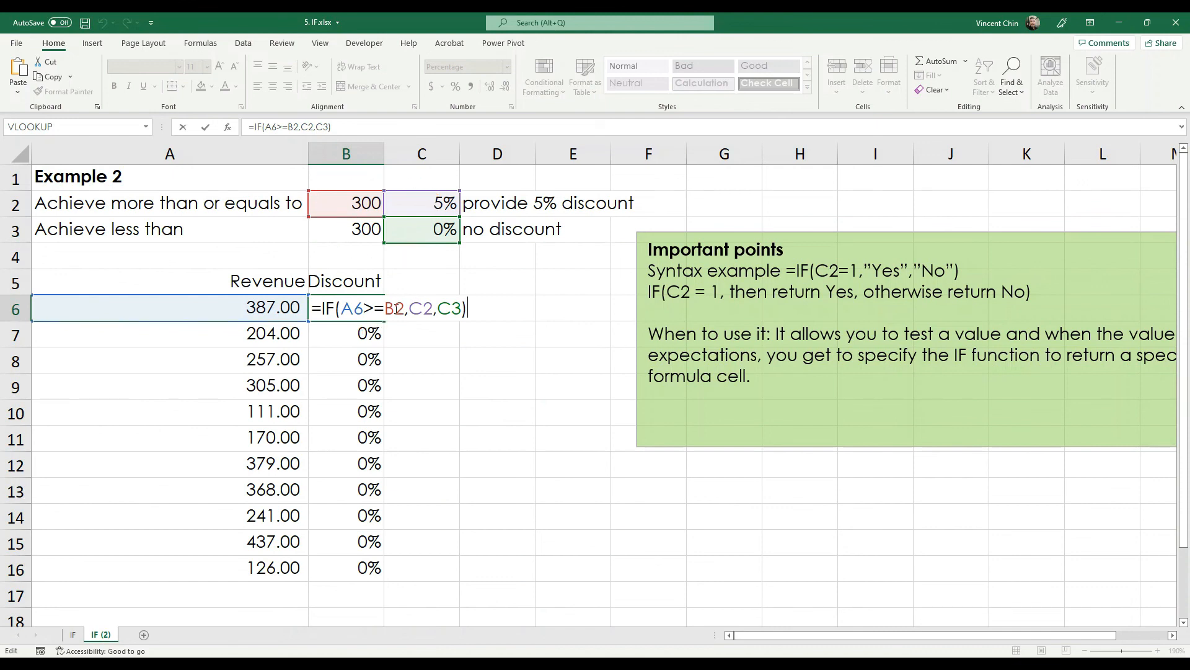
left_click(397, 309)
key("F4")
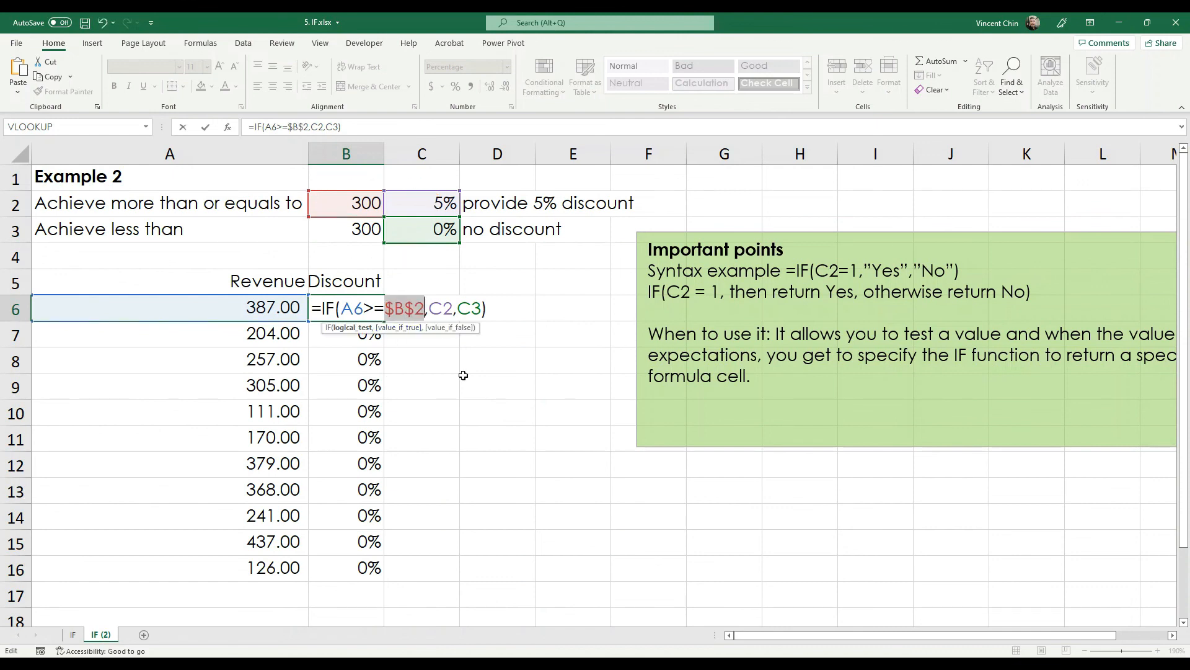
left_click(441, 309)
key("F4")
left_click(476, 308)
left_click(490, 307)
key("F4")
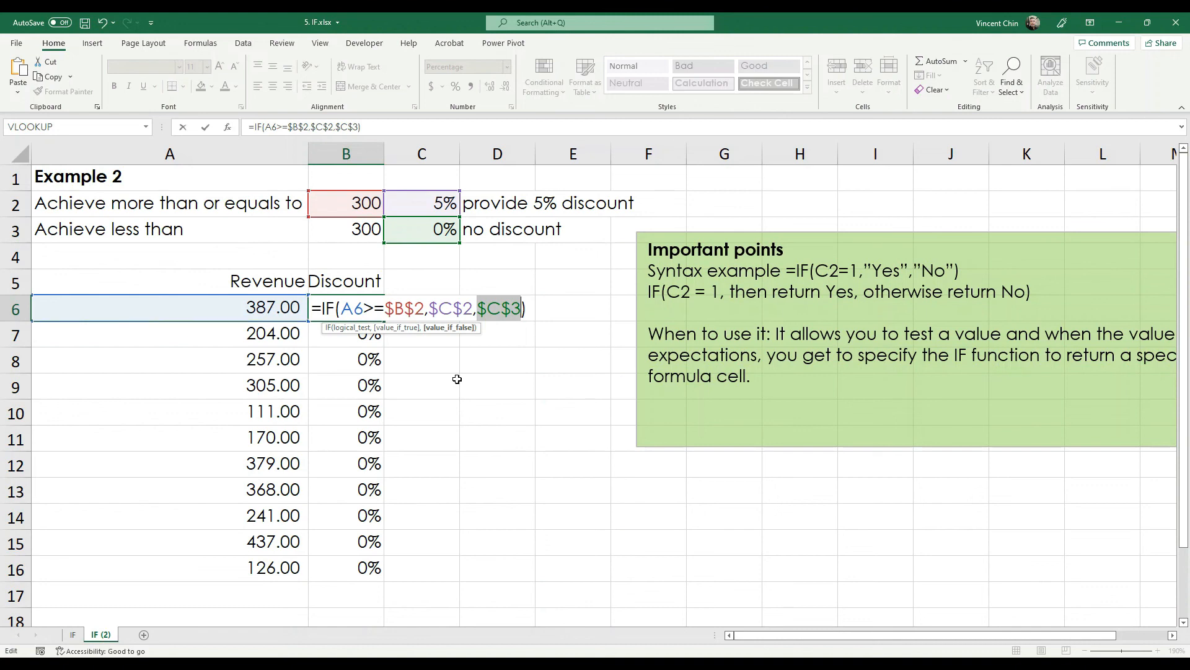
- Commit =IF(A6>=$B$2,$C$2,$C$3) and refill it down to B16, then check B16
key("Return")
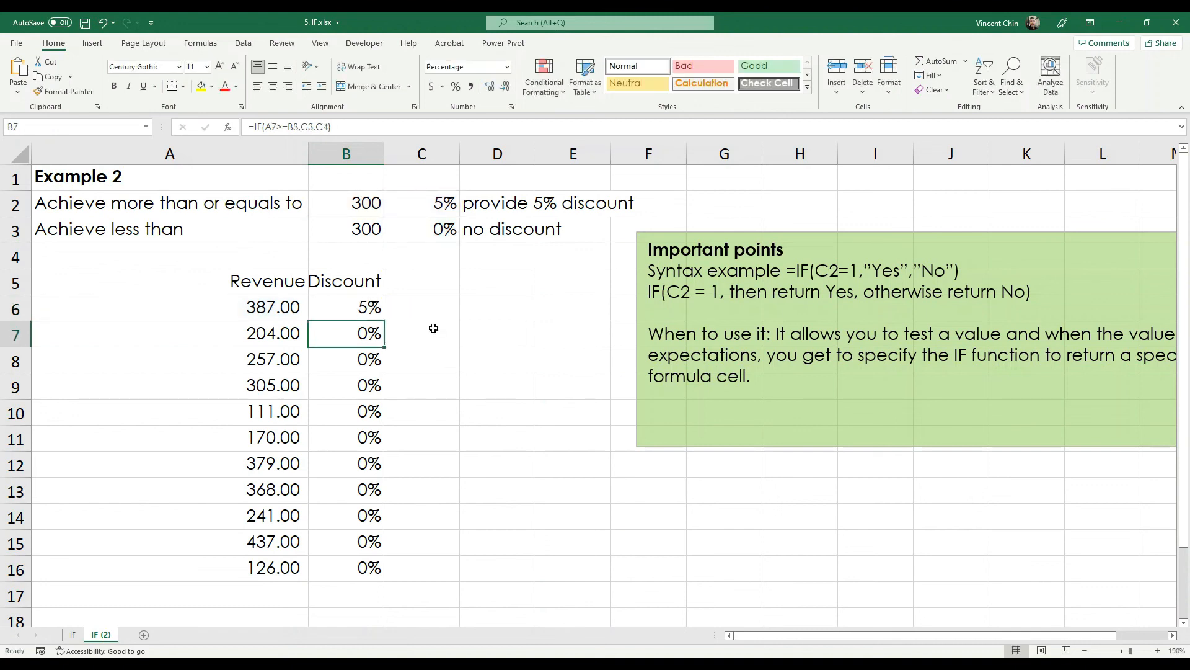
left_click(379, 312)
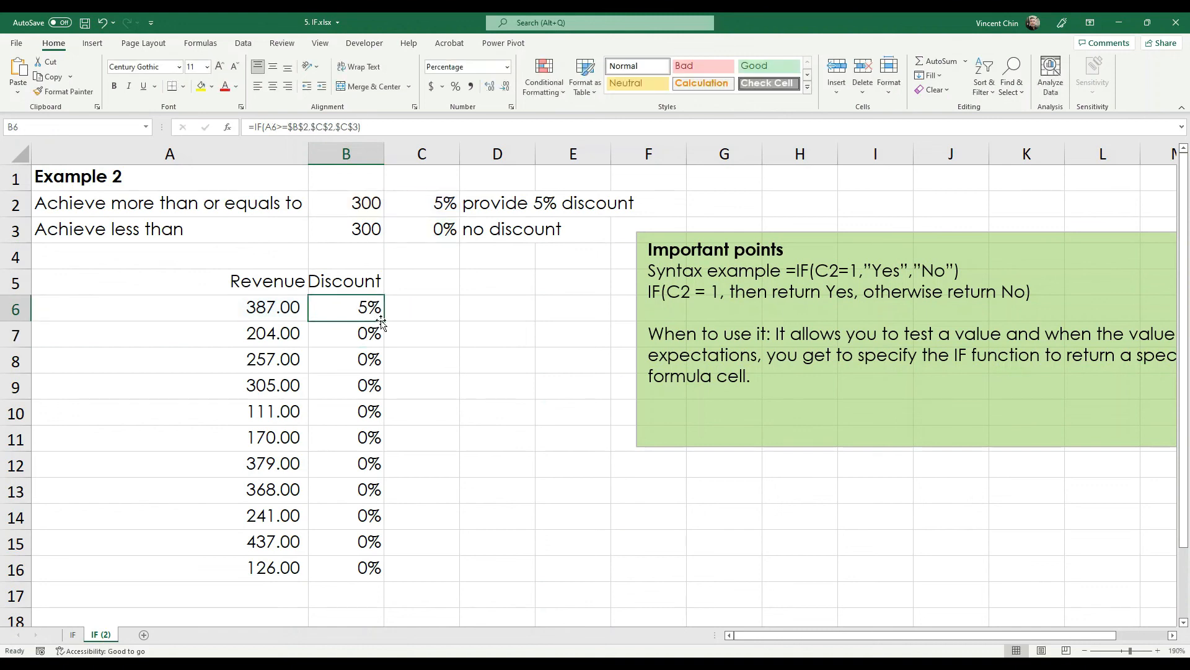
double_click(386, 323)
left_click(430, 521)
left_click(345, 566)
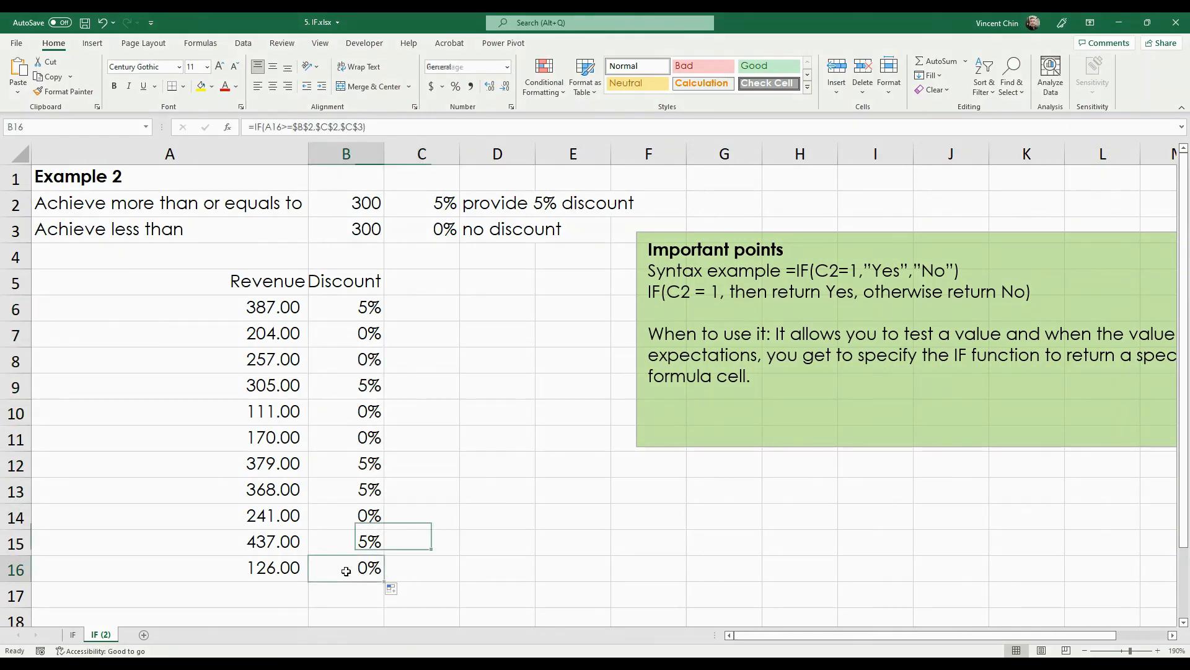